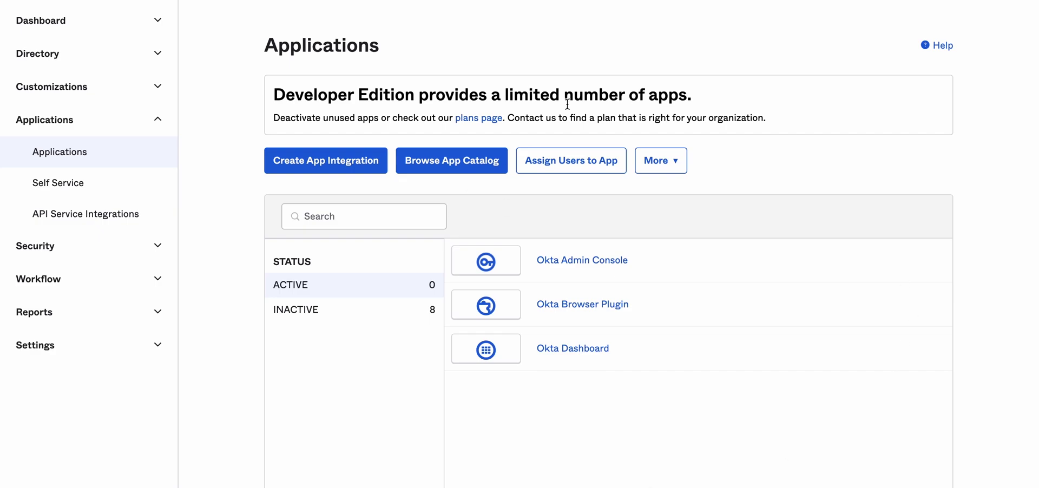
Step: Scroll the Applications list showing Okta Admin Console, Okta Browser Plugin and Okta Dashboard
scroll(538, 145, "down", 1)
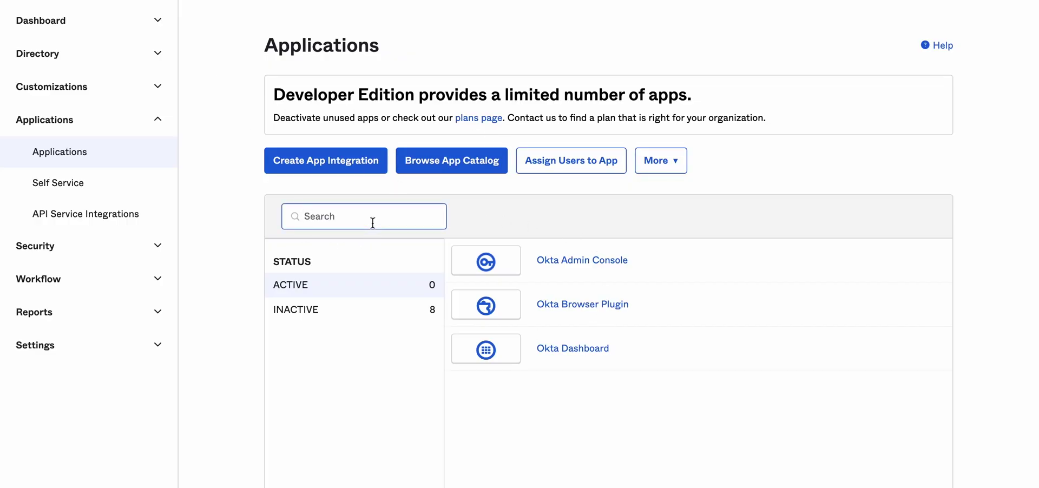
Step: Start a new SWA app integration, then abandon the custom integration dialog
left_click(330, 160)
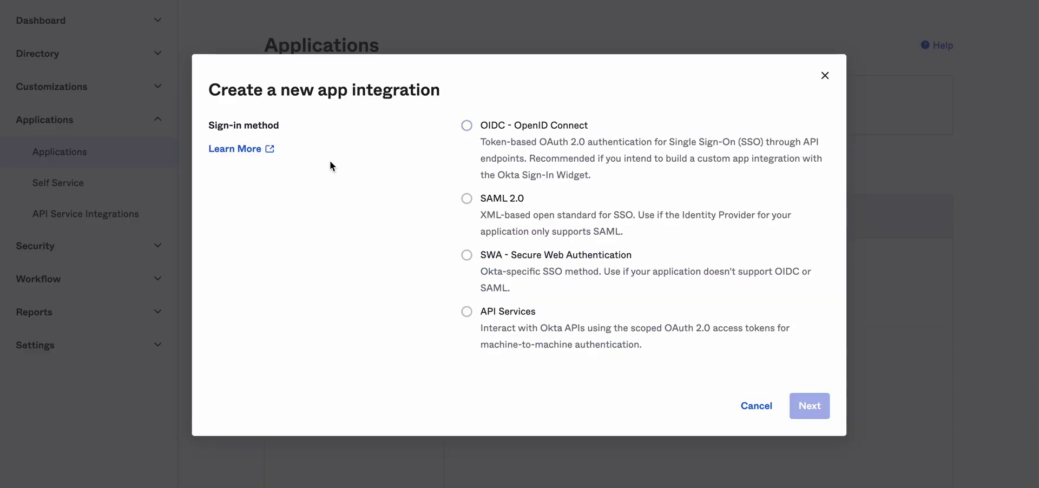
left_click(469, 263)
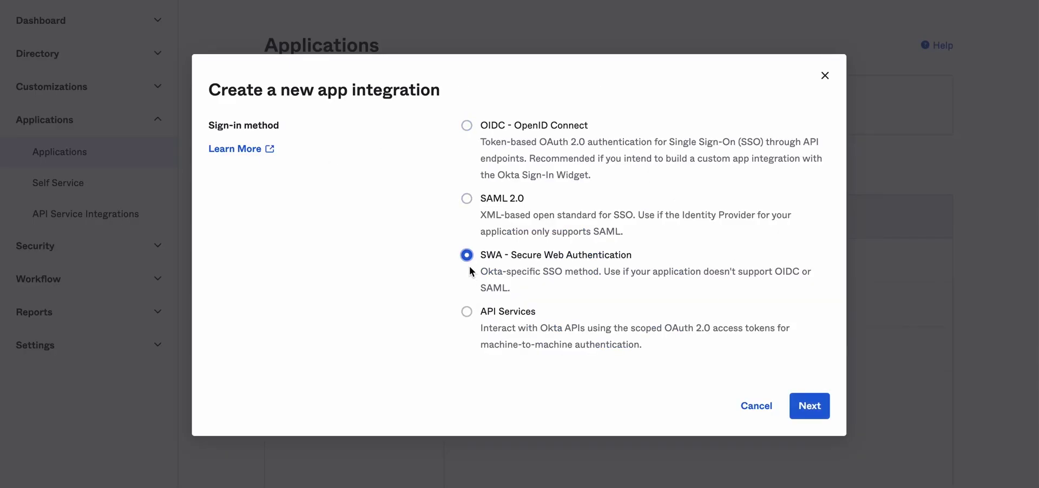
left_click(753, 407)
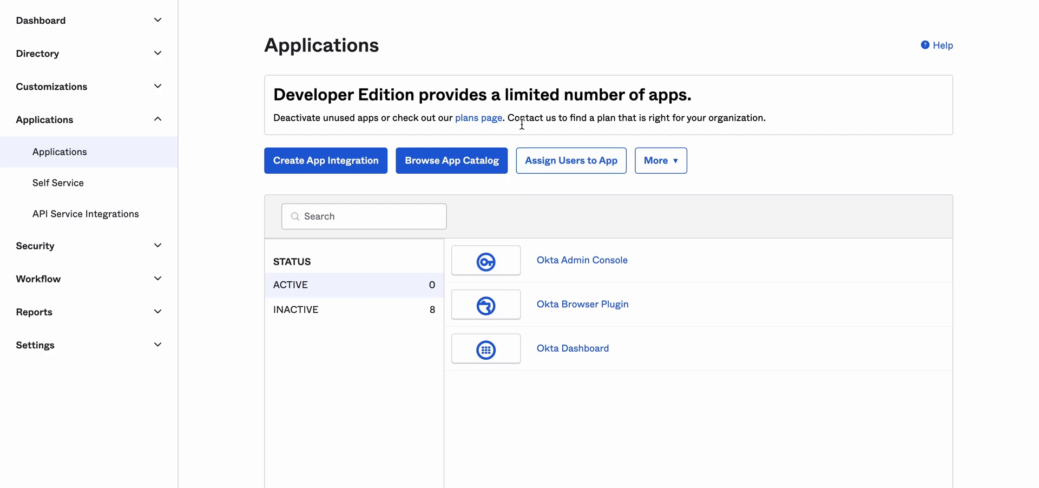
Step: Search the app integration catalog for 'template'
left_click(444, 164)
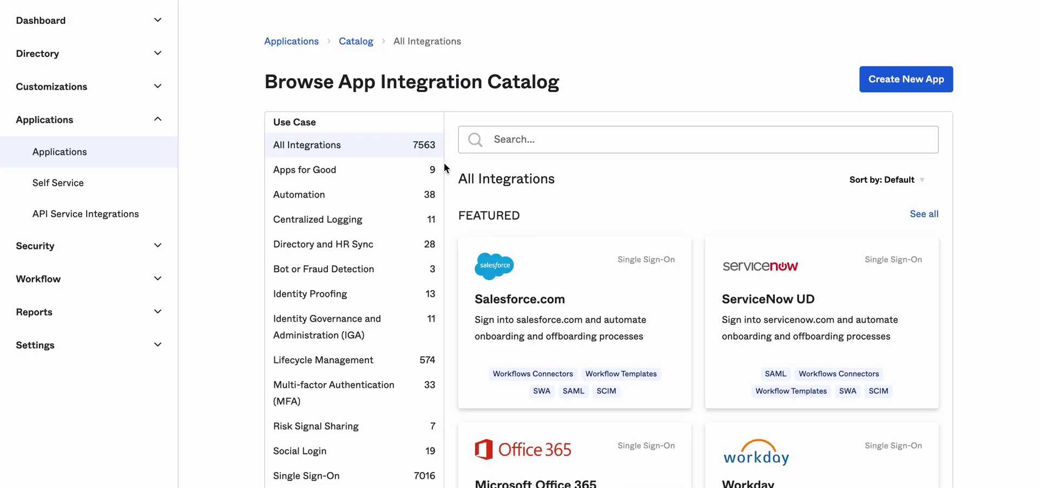
left_click(537, 139)
type("temp")
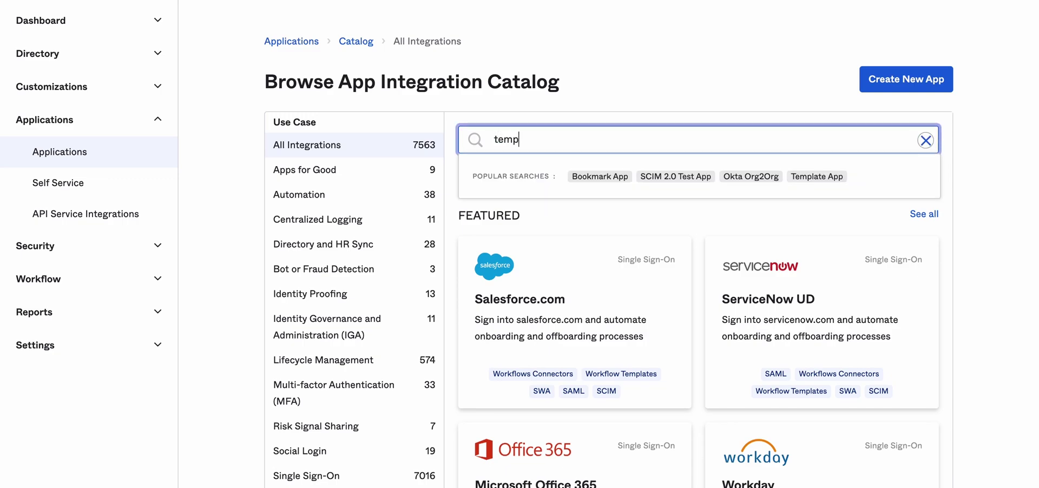
type("late")
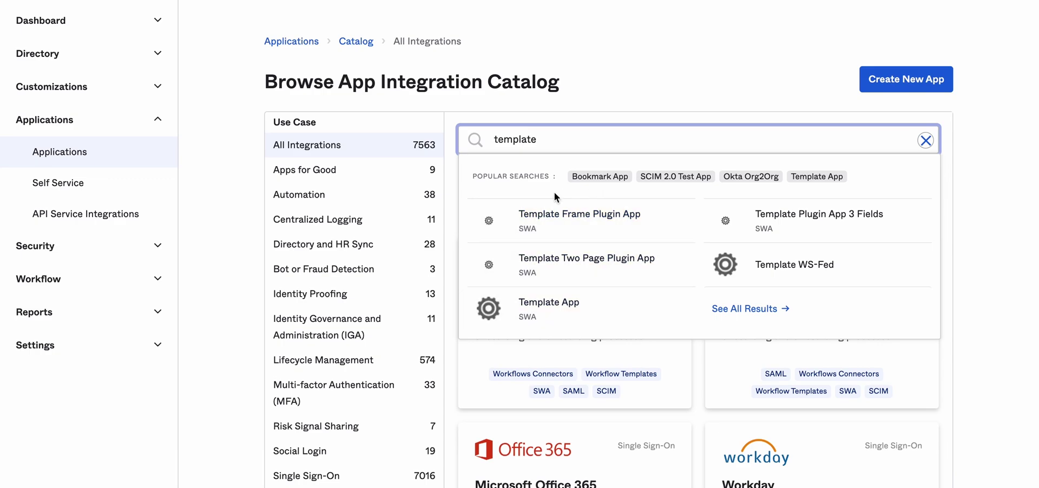
Step: Open the Template Frame Plugin App in the catalog and add it to the org
left_click(575, 233)
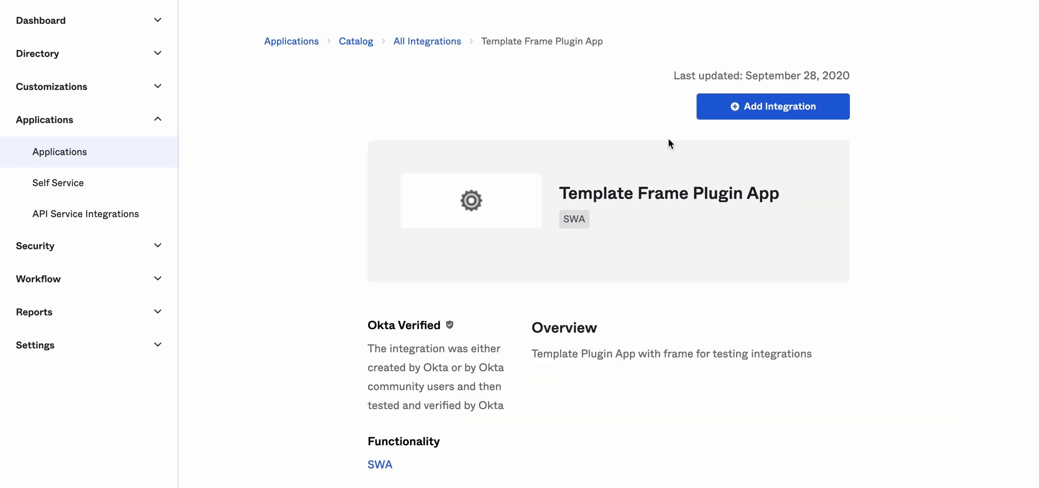
left_click(789, 106)
scroll(386, 221, "down", 2)
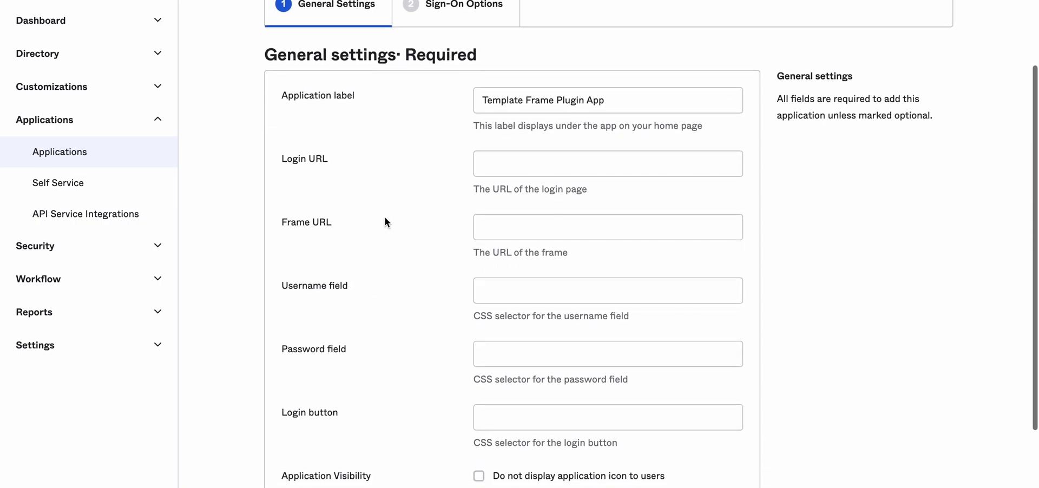
scroll(386, 221, "up", 1)
scroll(384, 219, "up", 1)
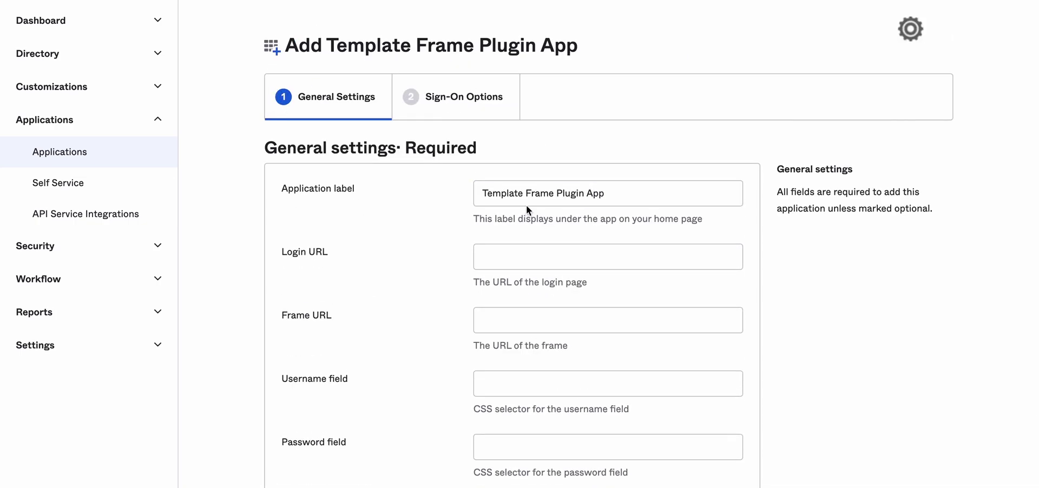
left_click(600, 193)
triple_click(601, 193)
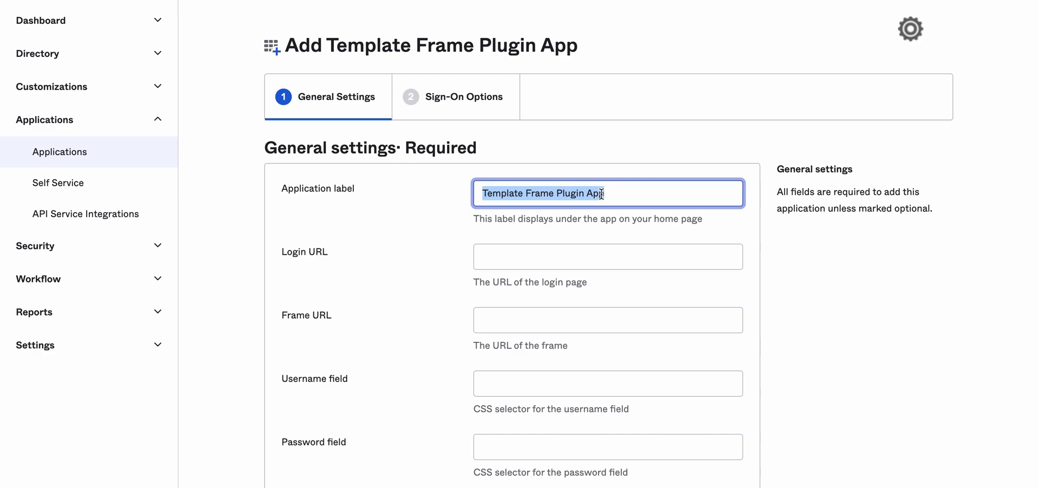
type("hac")
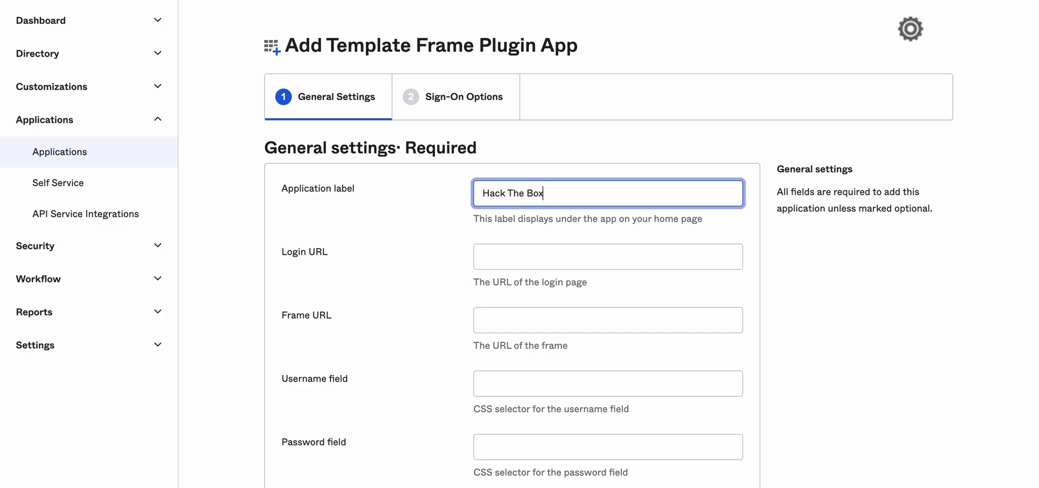
key("Tab")
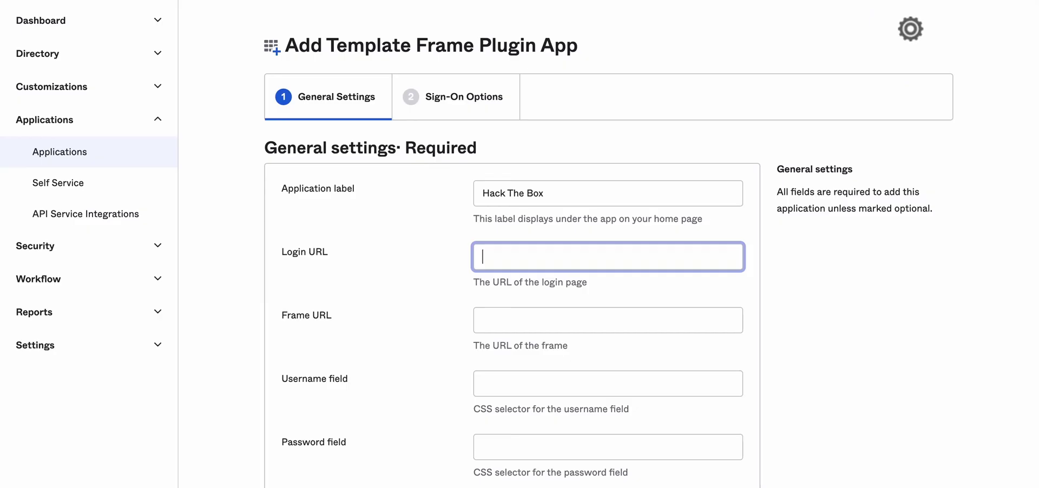
type("https://app.hackthebox.com/login")
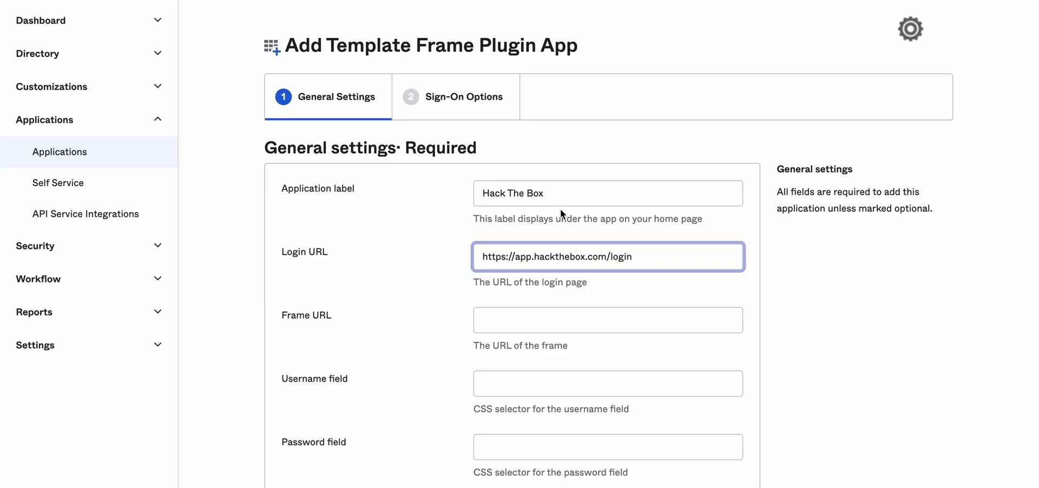
key("Tab")
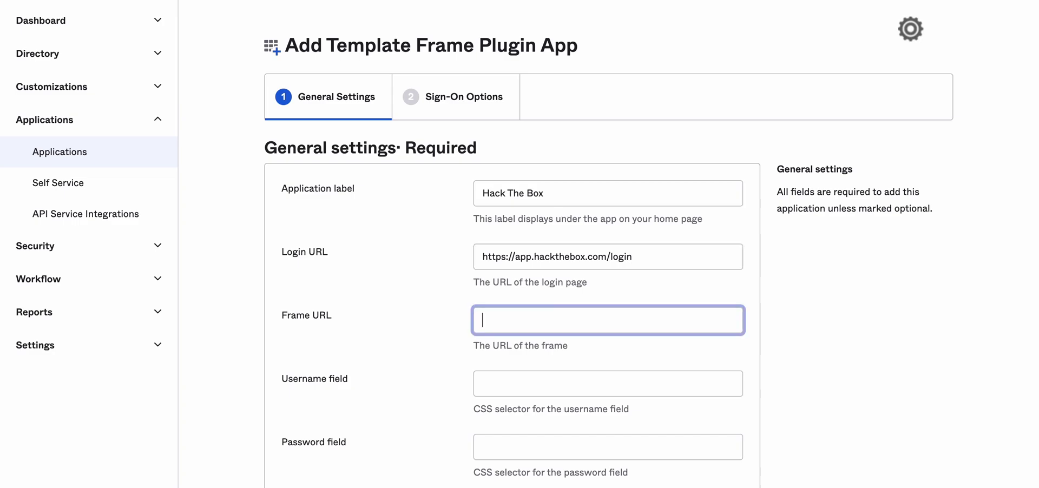
type("https://app.hackthebox.com/login")
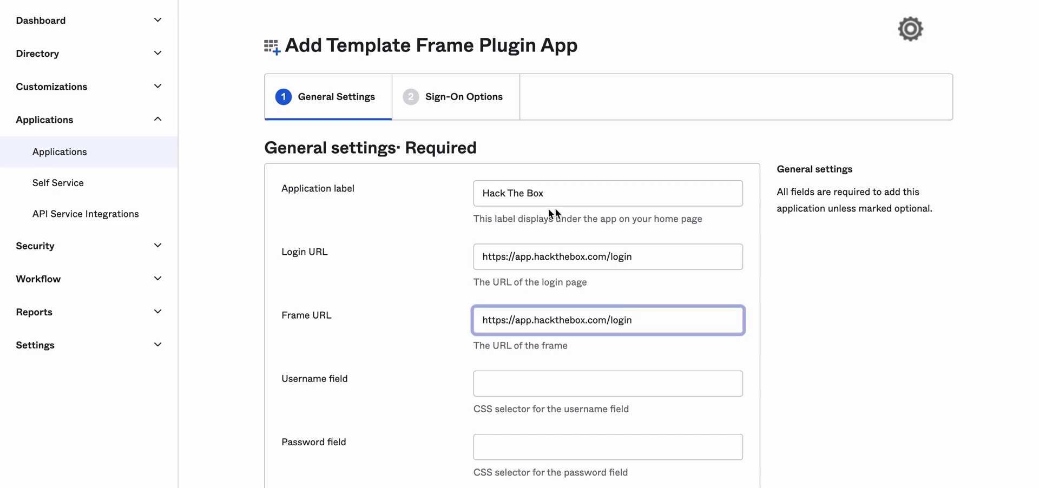
scroll(431, 319, "down", 3)
Step: Inspect the Hack The Box sign-in page's email input in Chrome DevTools
left_click(499, 198)
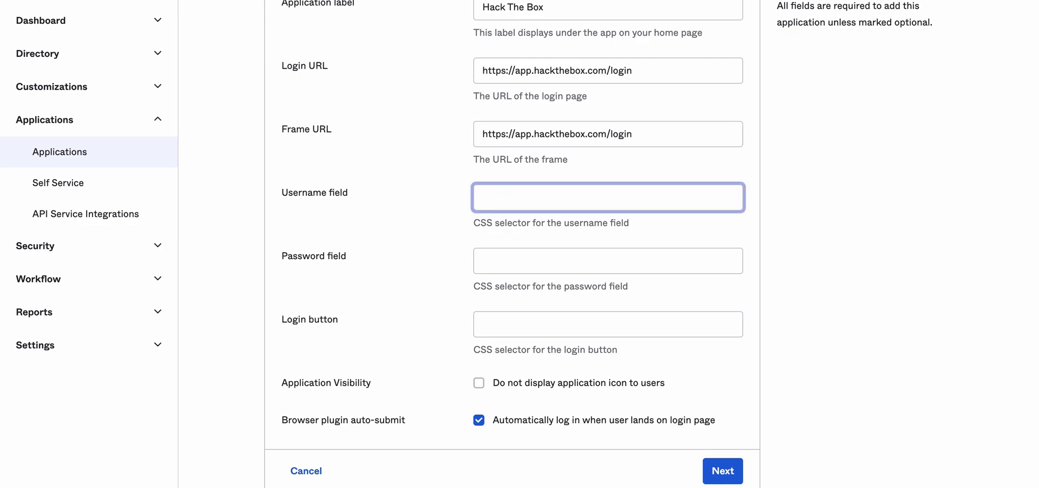
key("super+Tab")
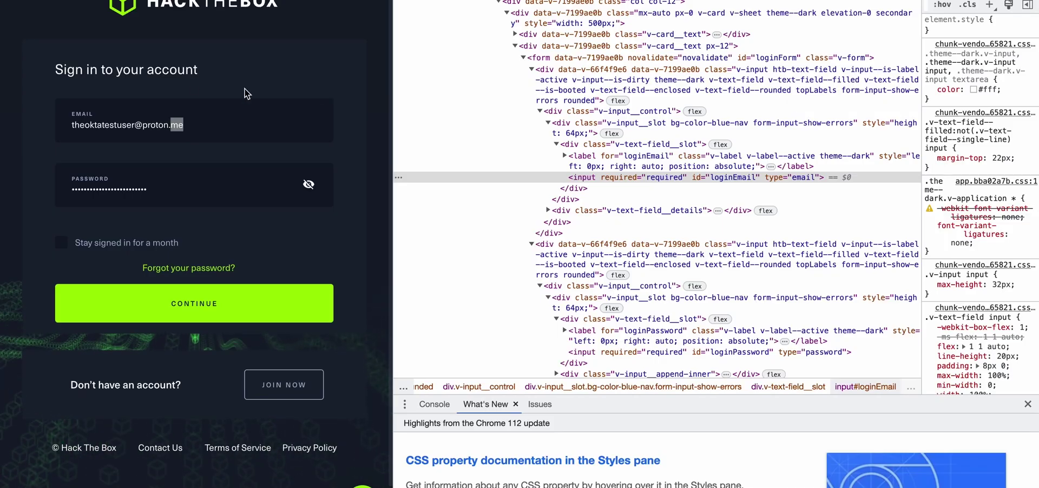
left_click(203, 103)
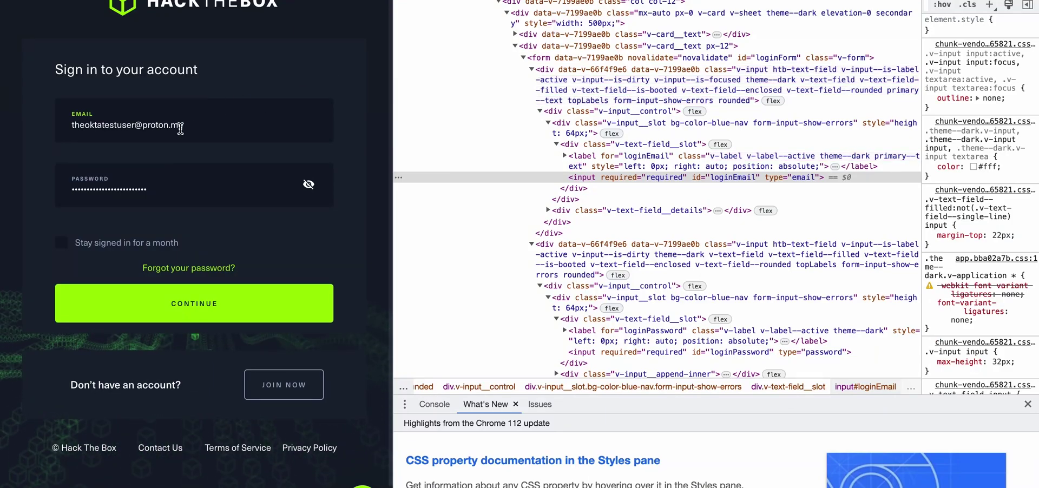
right_click(245, 125)
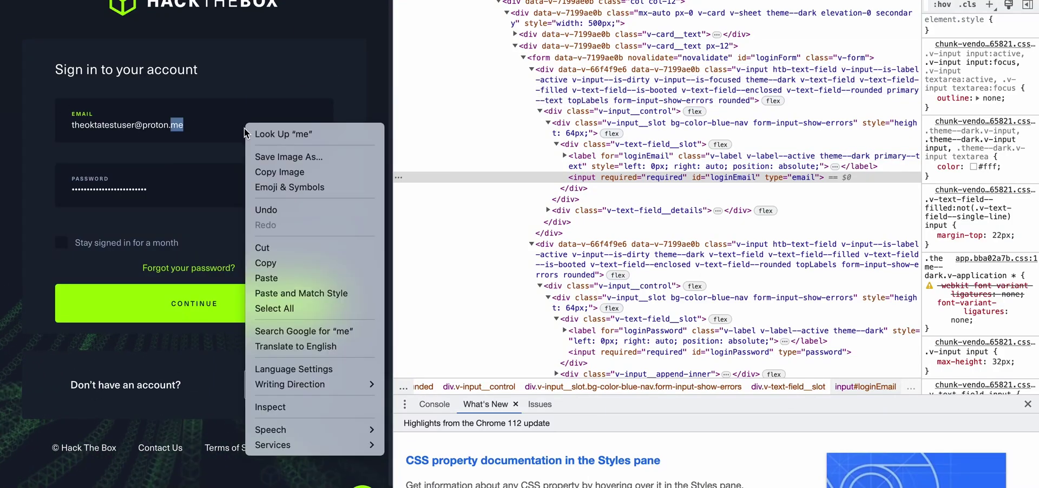
left_click(315, 412)
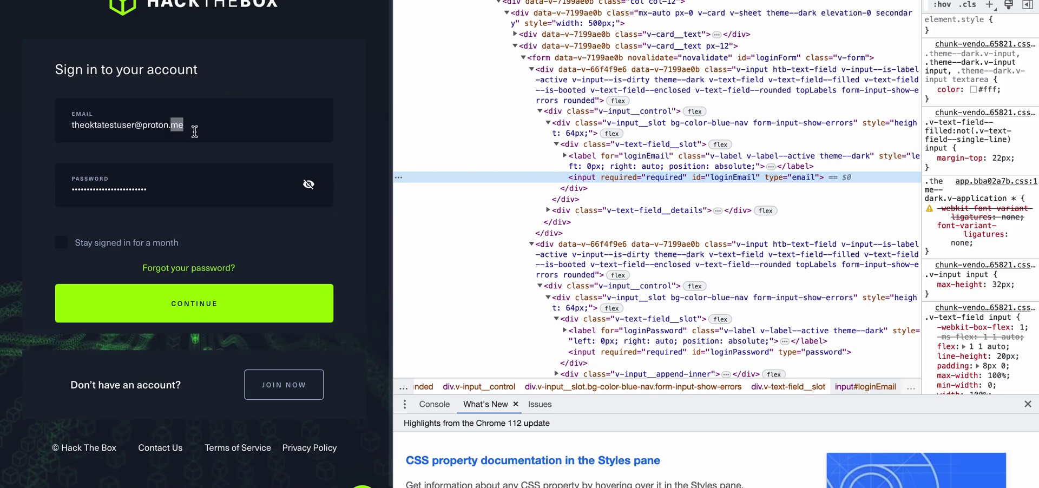
Step: Copy the email input's selector and enter #loginEmail in Okta's Username field
right_click(639, 179)
mouse_move(697, 282)
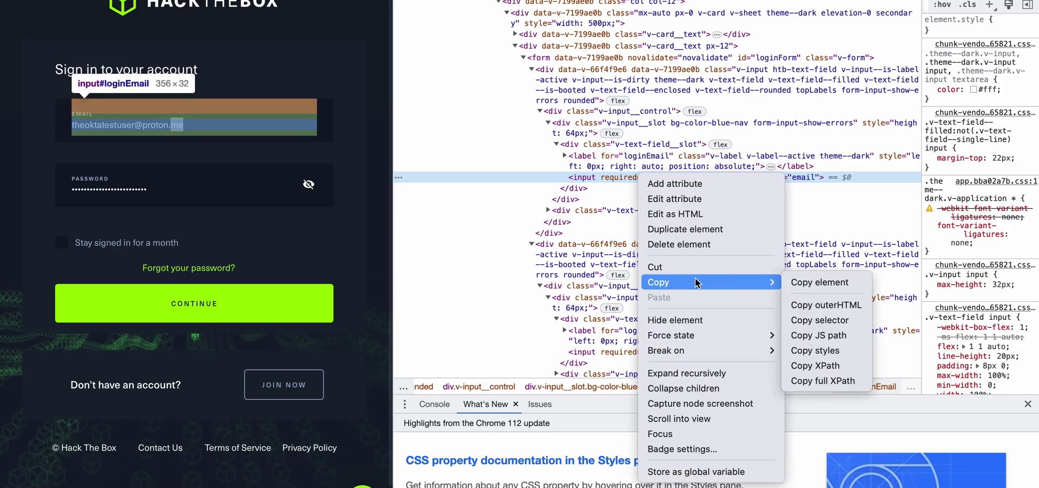
left_click(820, 320)
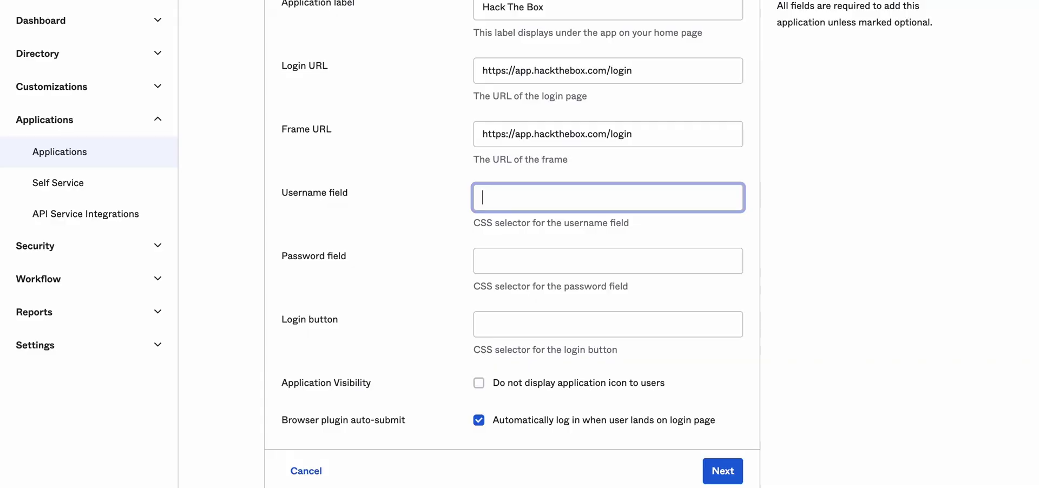
key("ctrl+v")
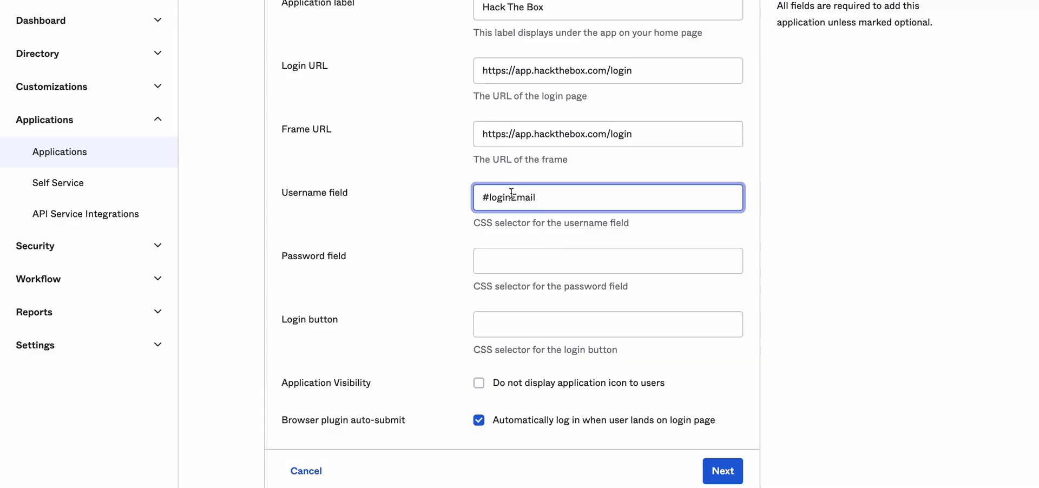
left_click(399, 157)
left_click(479, 205)
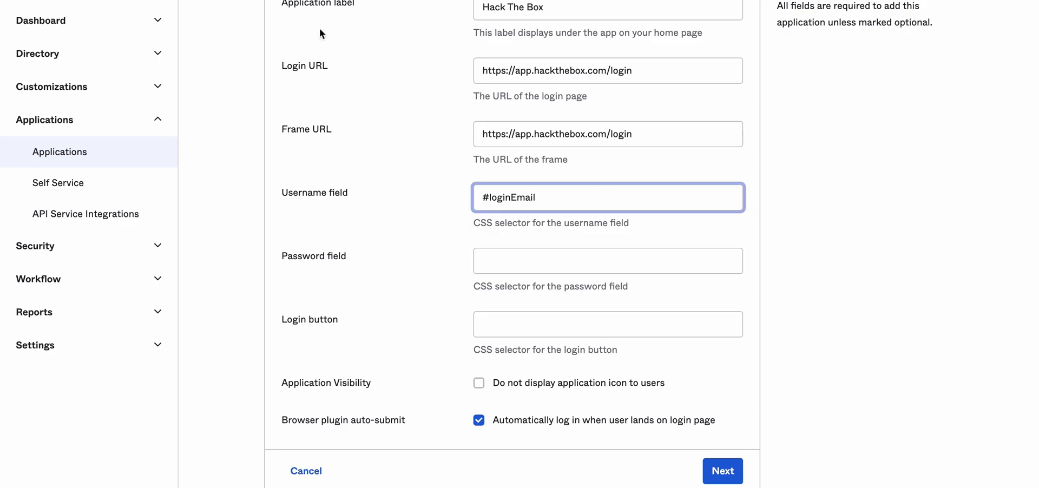
key("super+Tab")
Step: Clear the prefilled password on the sign-in page and inspect the password input
left_click(213, 180)
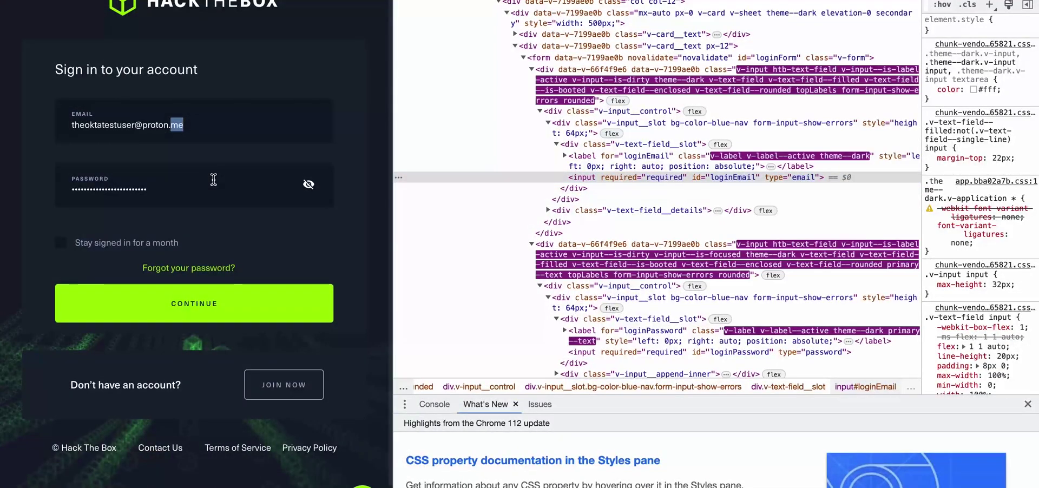
double_click(174, 192)
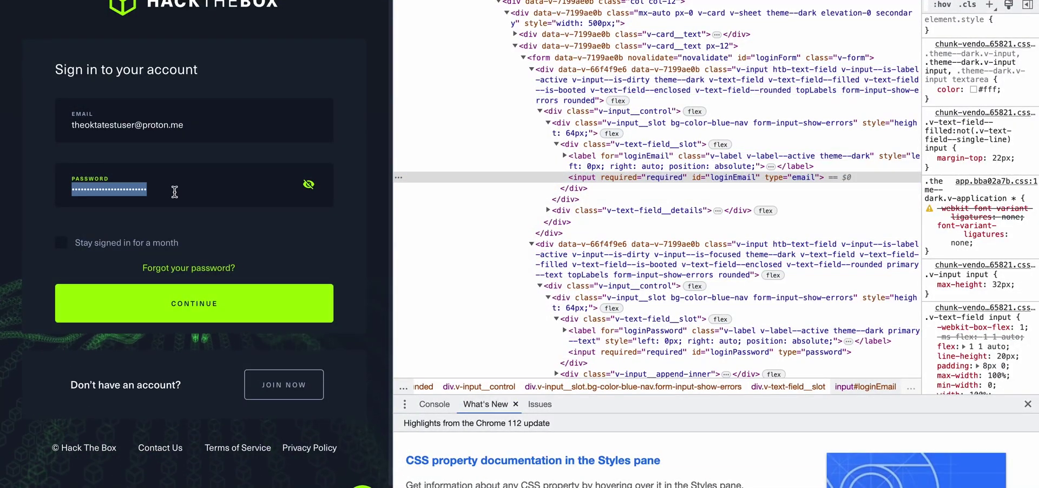
key("BackSpace")
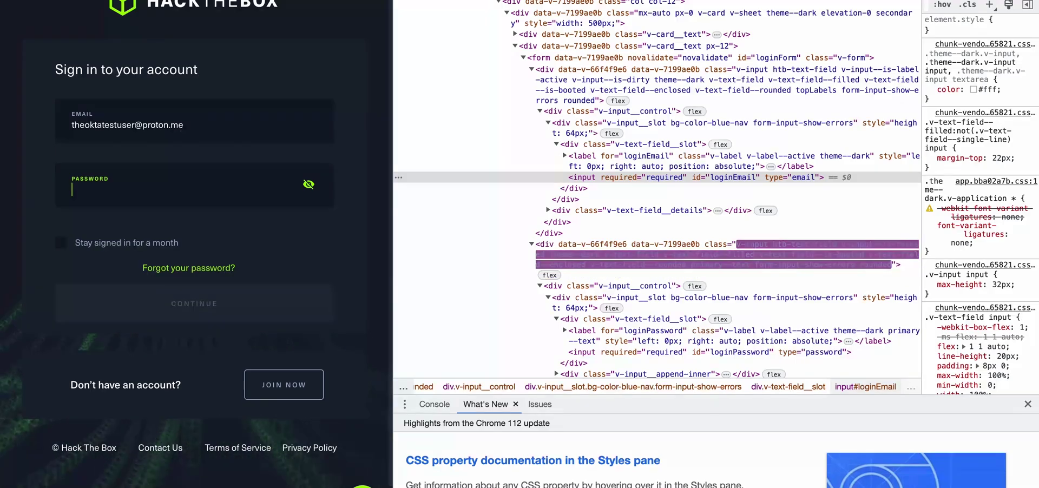
right_click(113, 186)
left_click(177, 432)
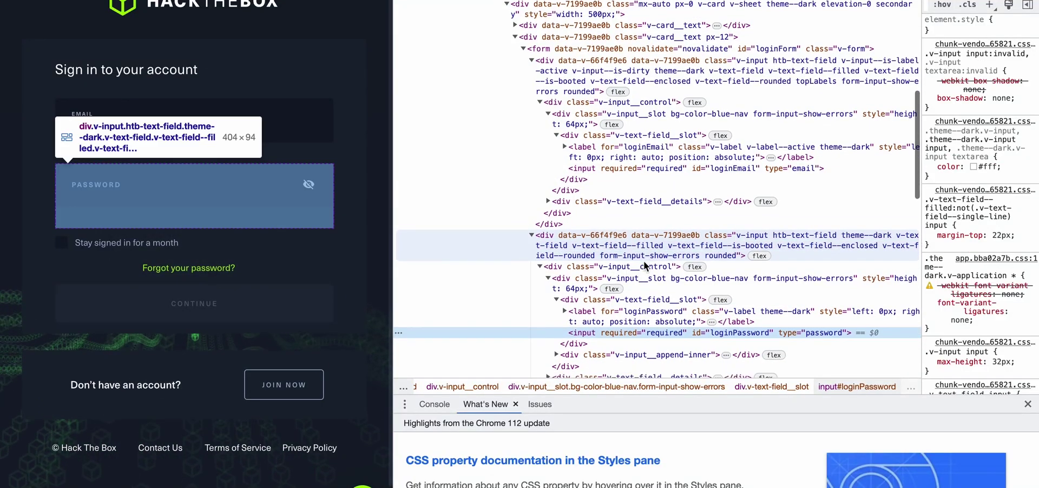
scroll(628, 287, "down", 1)
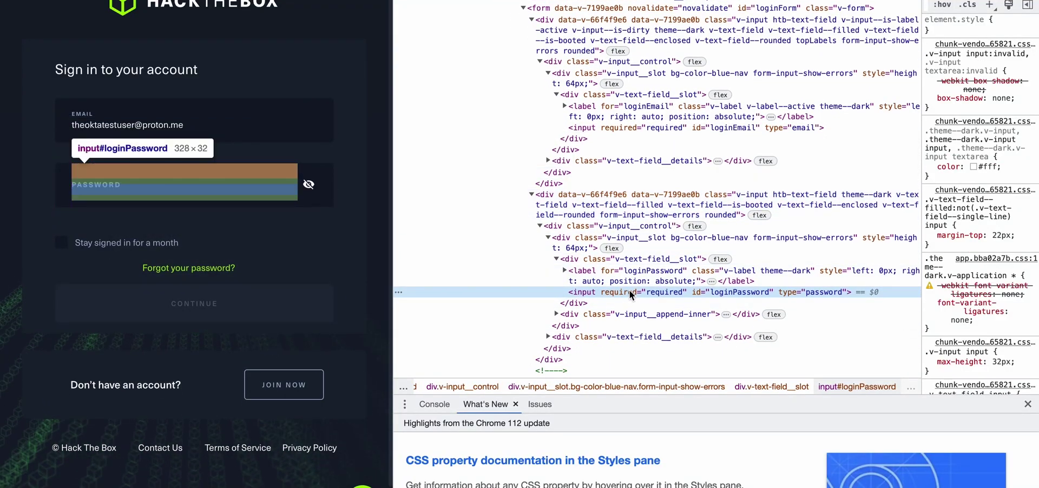
Step: Copy the password input's selector and enter #loginPassword in Okta's Password field
right_click(629, 290)
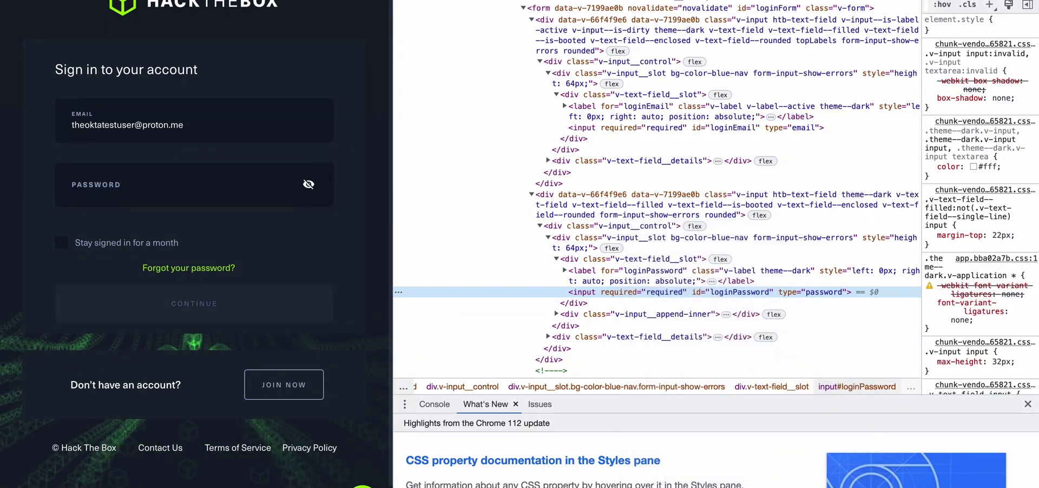
key("super+Tab")
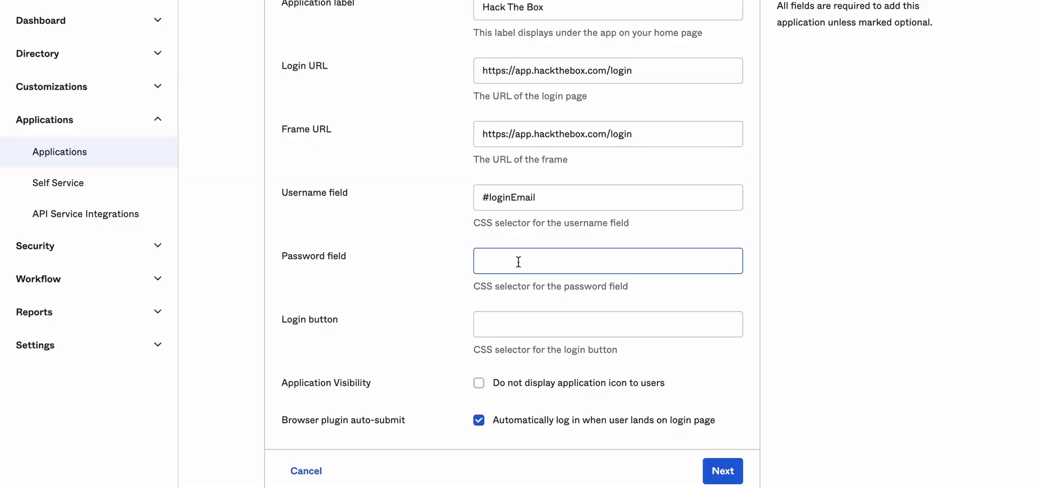
left_click(520, 261)
key("ctrl+v")
left_click(531, 313)
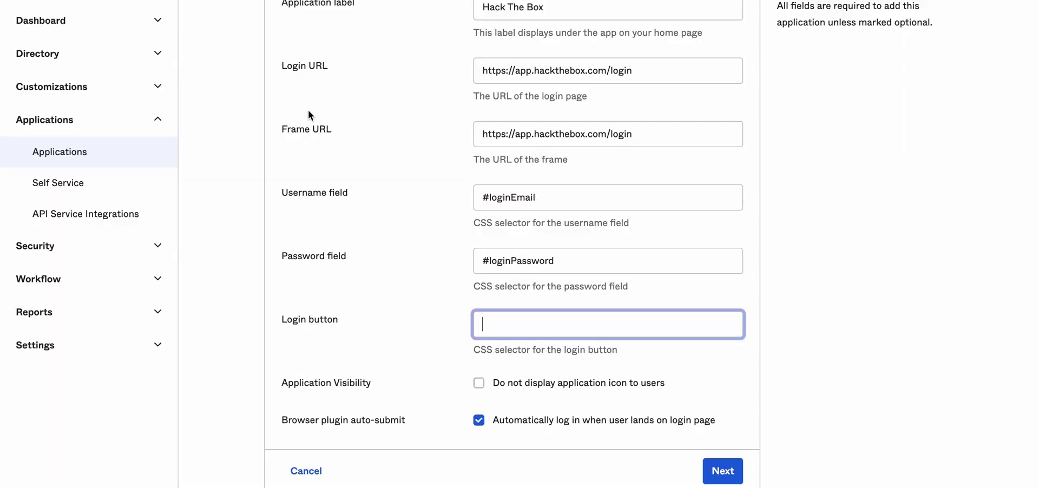
Step: Enter the account password on the Hack The Box sign-in page and inspect the Continue button
key("super+Tab")
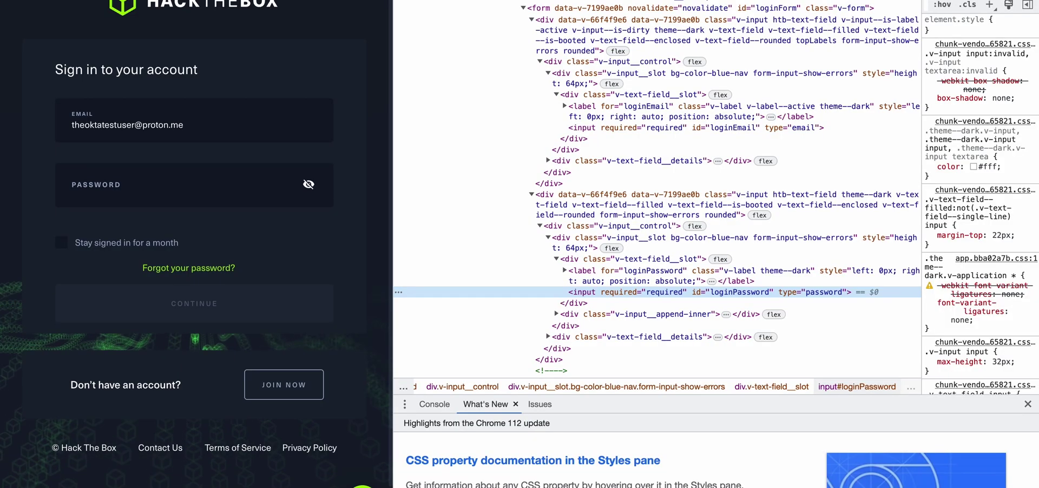
left_click(128, 190)
key("ctrl+v")
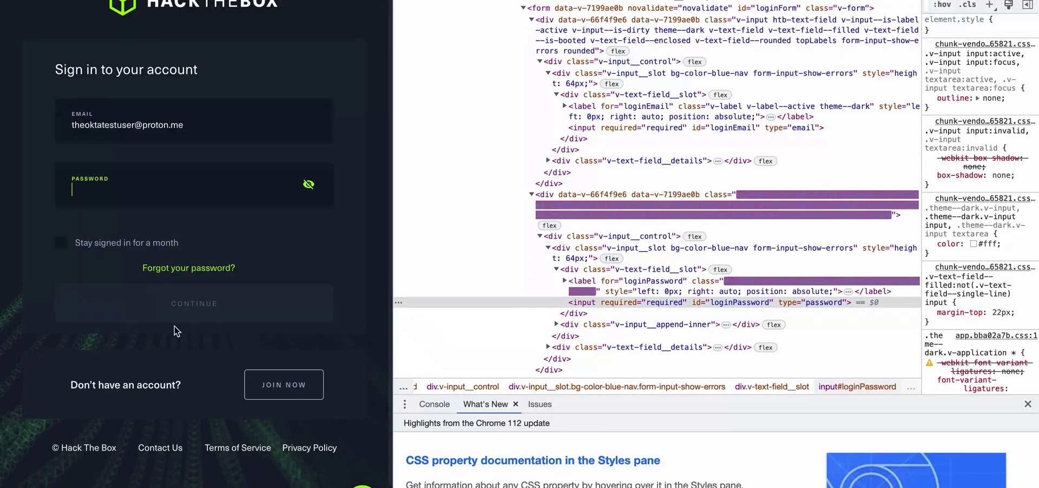
left_click(215, 312)
right_click(212, 306)
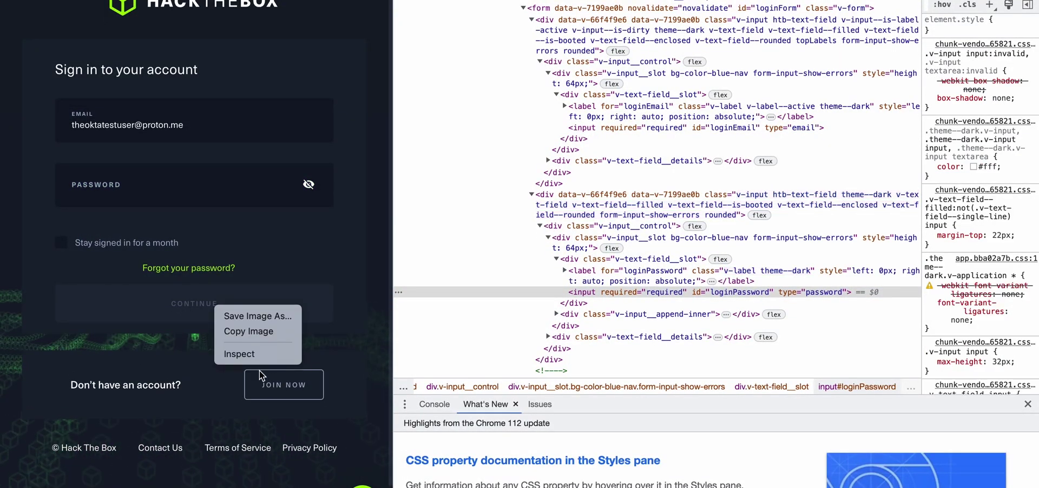
left_click(259, 355)
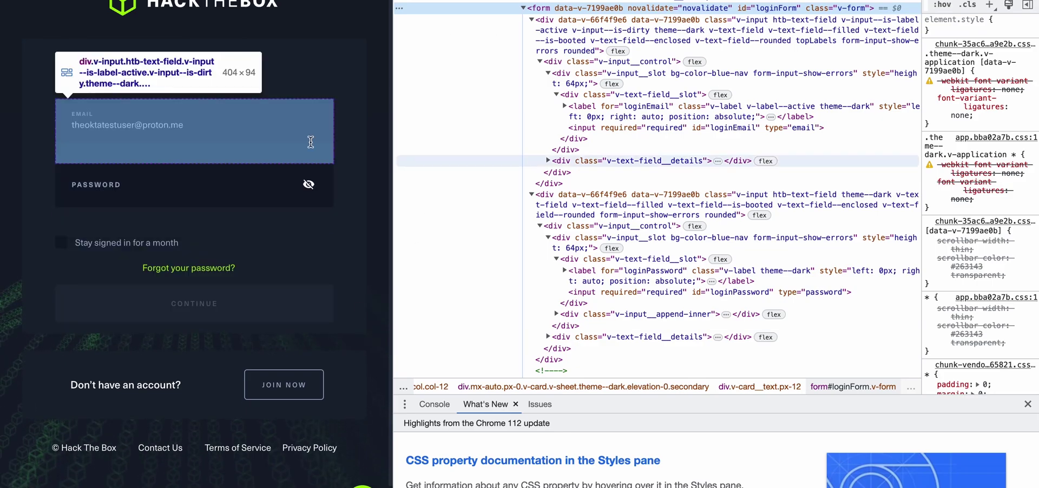
Step: Re-enter the password, re-inspect Continue, and copy its span.v-btn__content selector
left_click(156, 172)
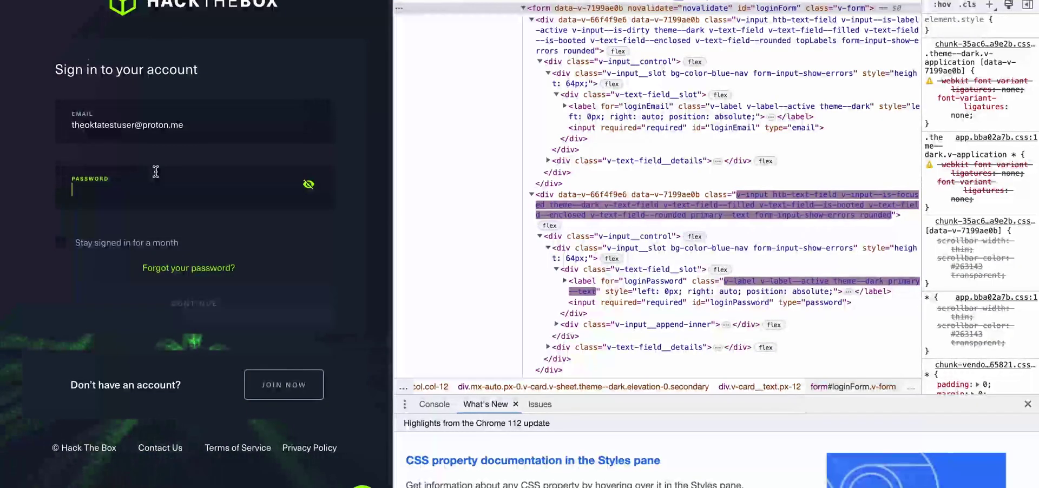
key("ctrl+v")
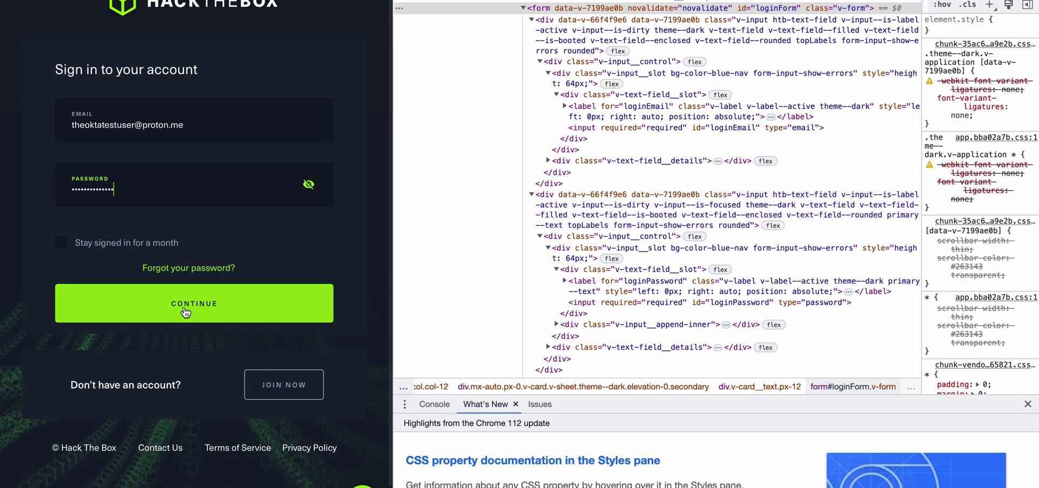
right_click(184, 309)
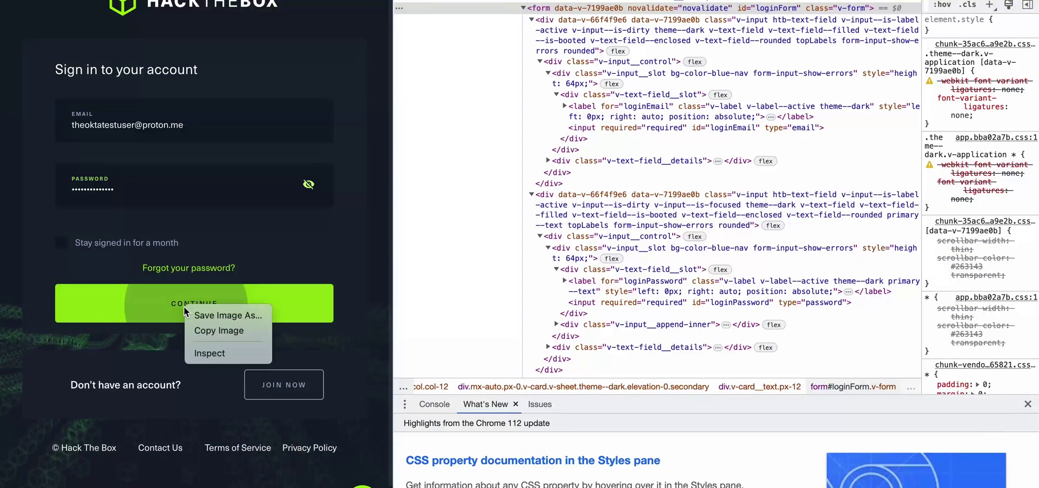
left_click(216, 356)
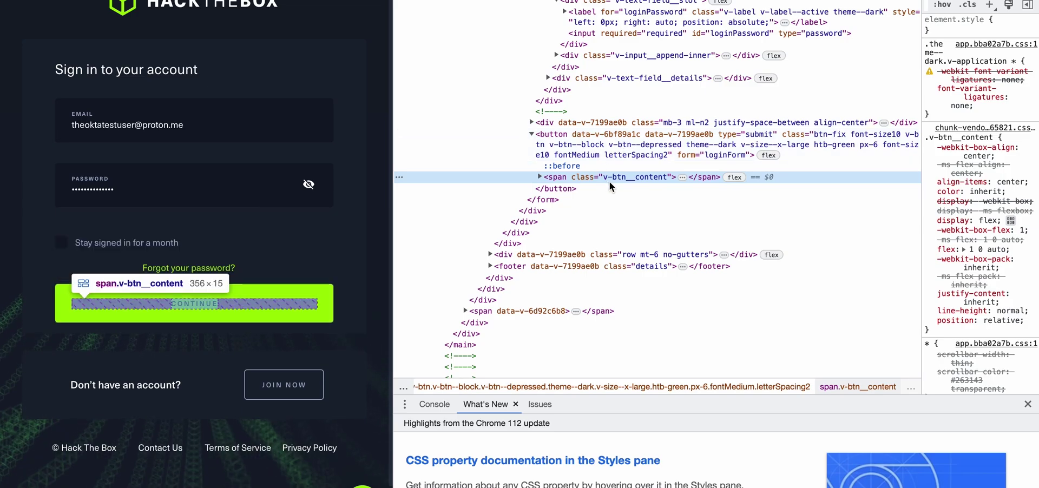
right_click(613, 183)
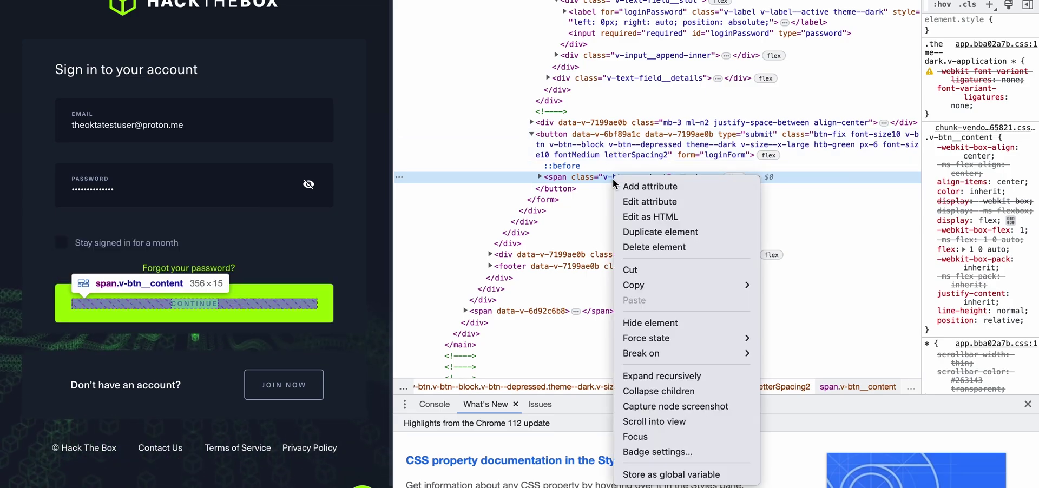
mouse_move(669, 286)
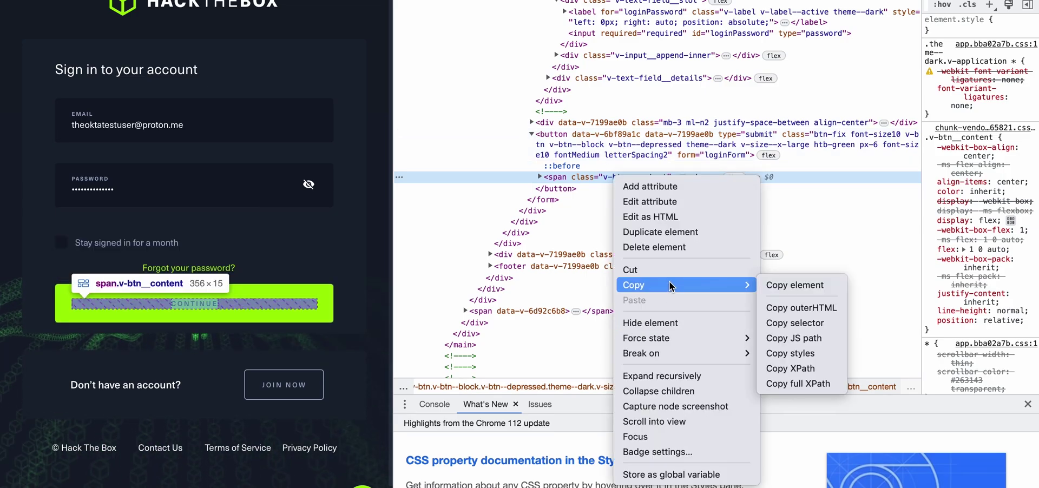
left_click(794, 323)
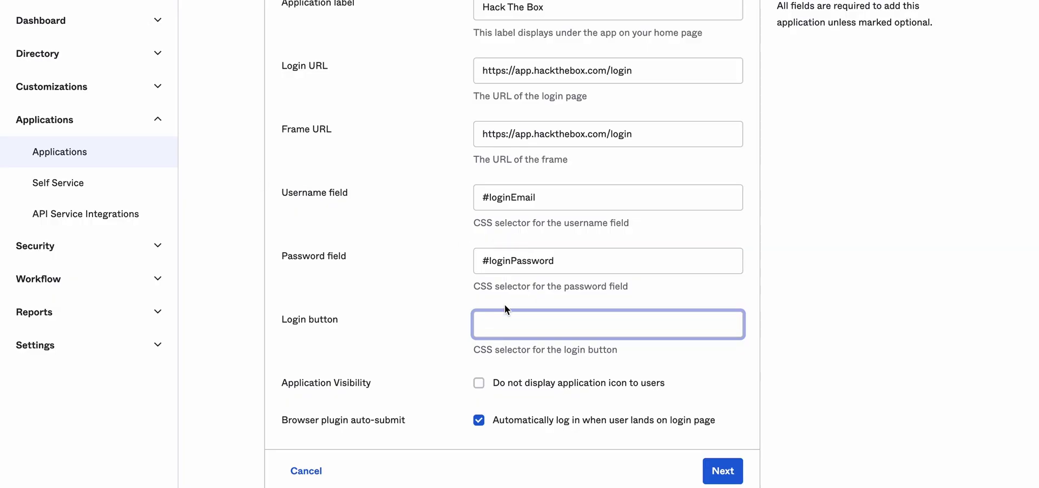
Step: Enter the #loginForm > button > span selector as the Login button and proceed to sign-on options
left_click(519, 322)
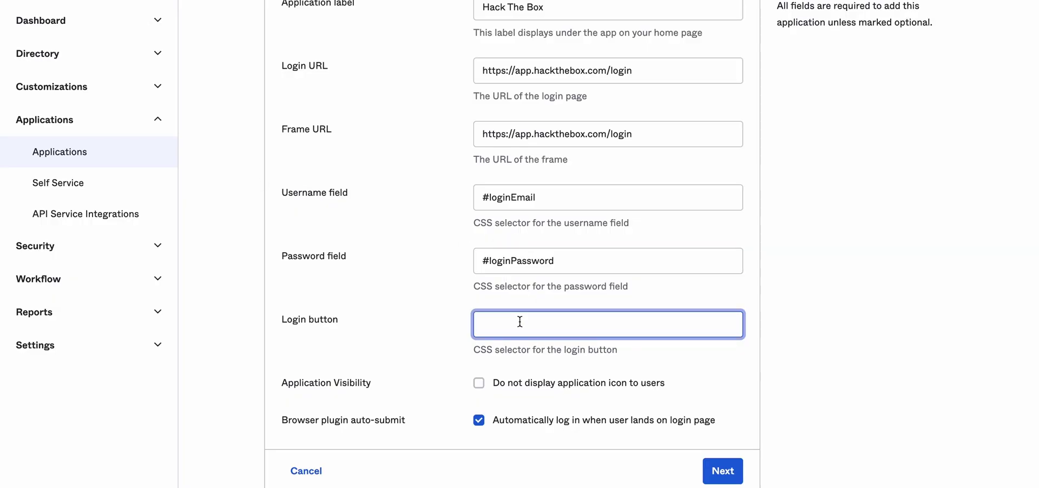
key("ctrl+v")
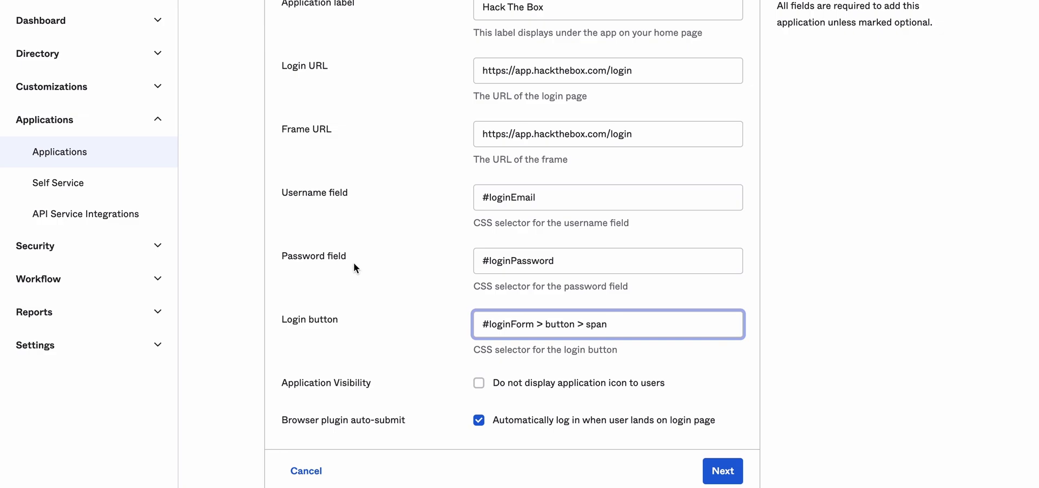
scroll(353, 261, "down", 1)
scroll(353, 261, "up", 5)
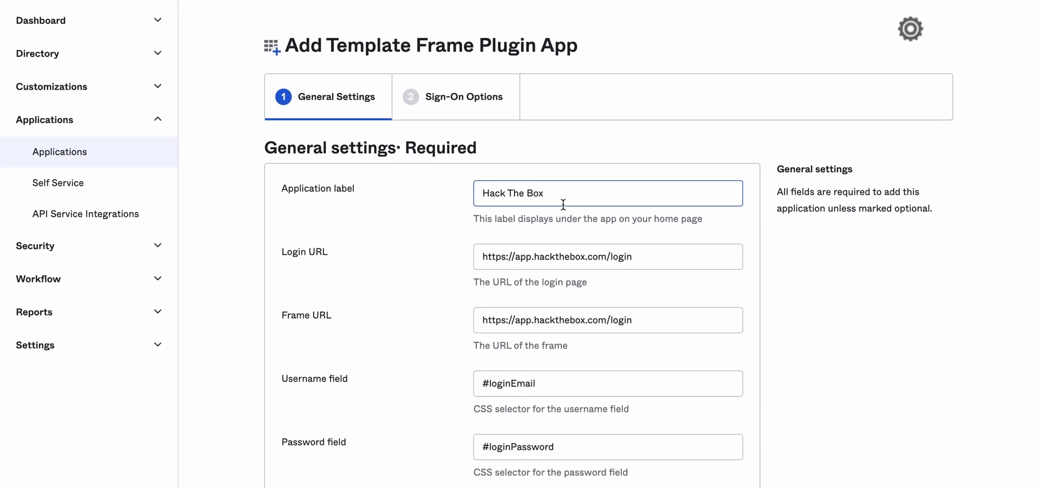
left_click(358, 254)
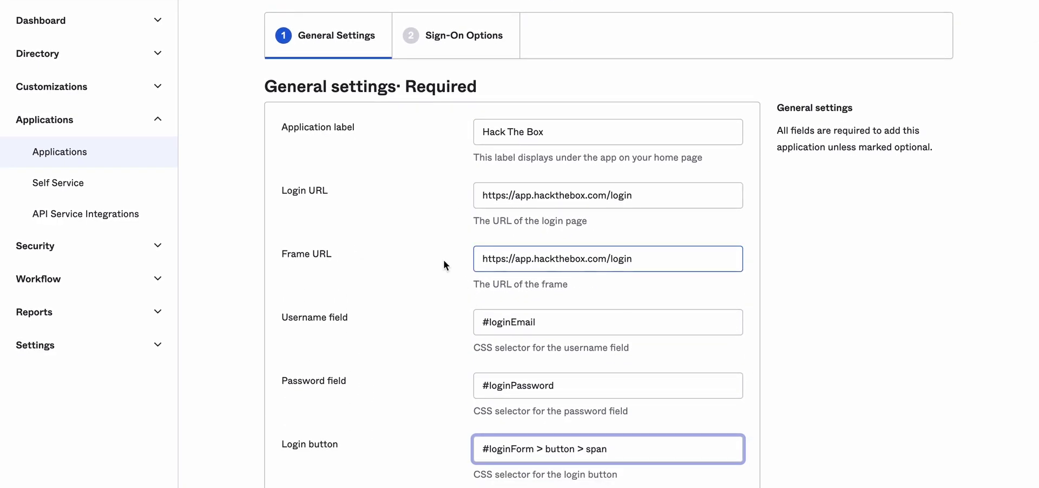
scroll(382, 260, "down", 3)
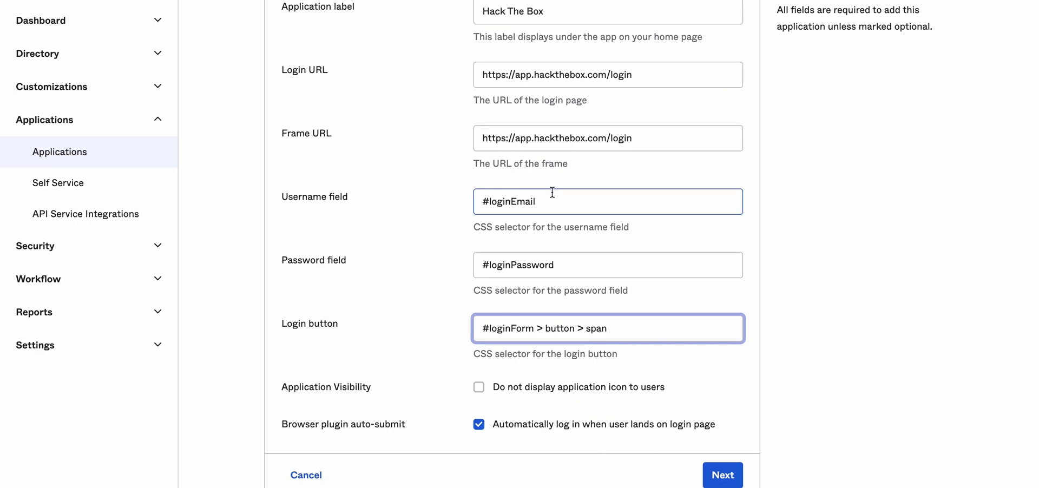
scroll(361, 209, "down", 1)
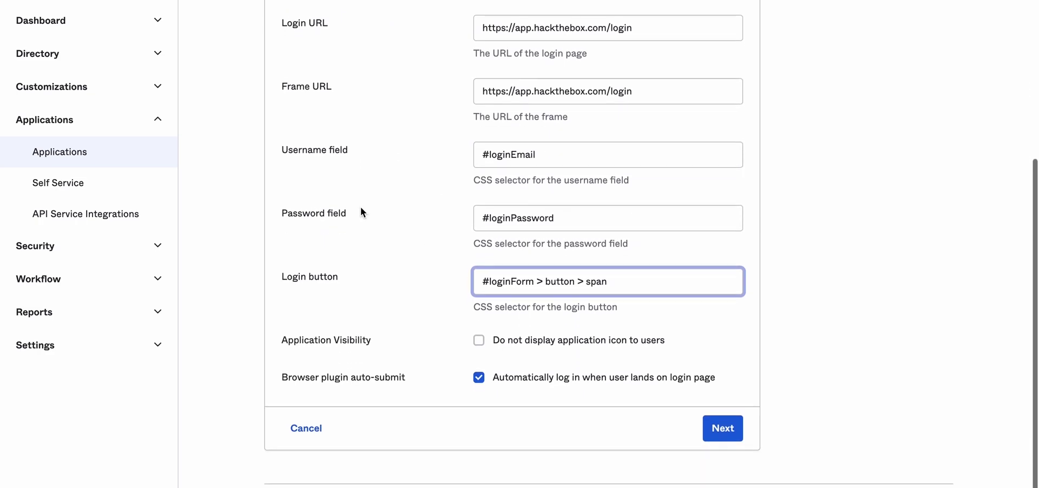
left_click(724, 425)
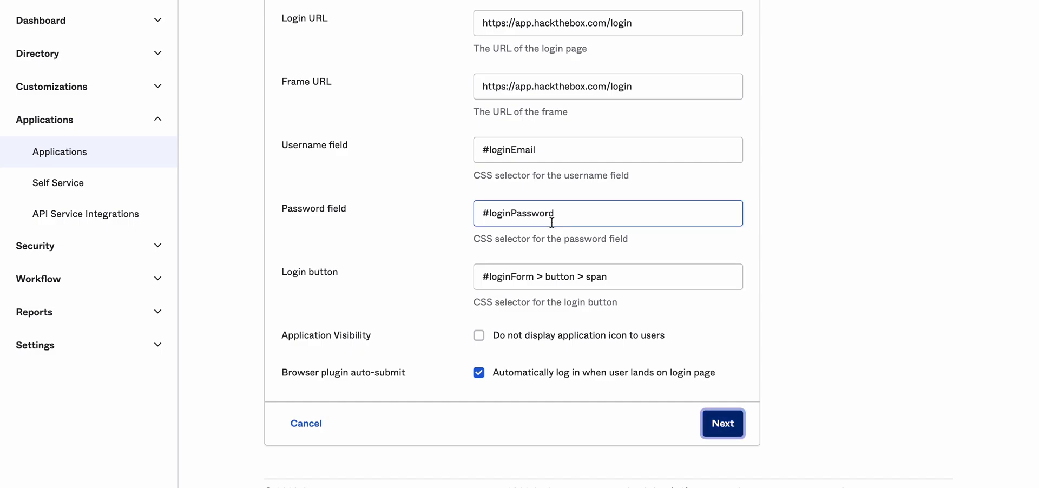
Step: Keep 'User sets username and password' with Password reveal and finish creating the app
scroll(552, 222, "down", 3)
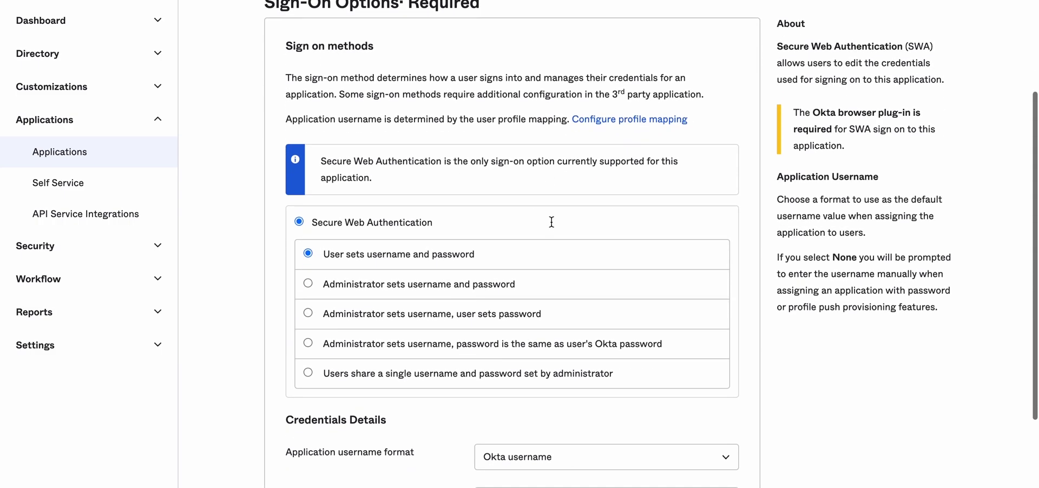
scroll(451, 225, "down", 3)
scroll(452, 227, "down", 1)
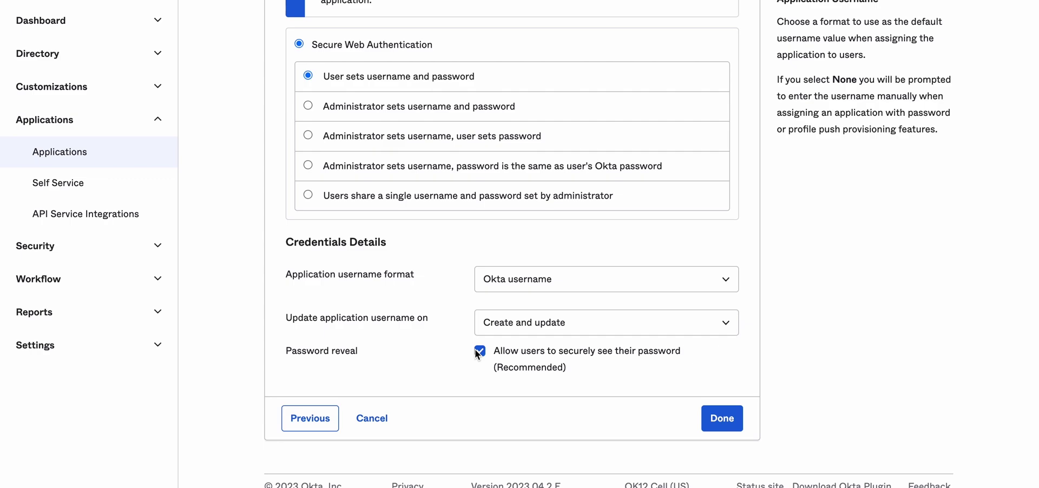
left_click(728, 426)
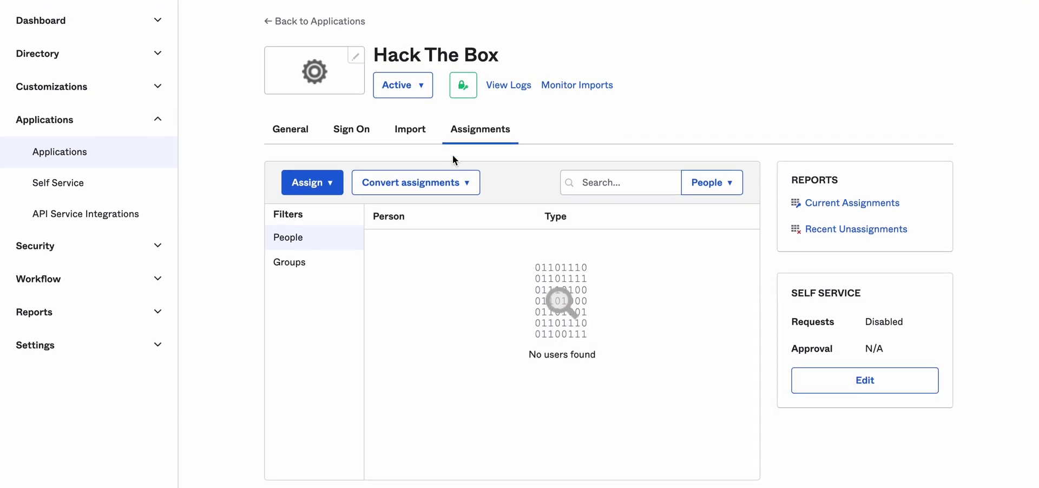
Step: Review the app's General settings without saving edits, then view its Sign On and Import tabs
scroll(519, 209, "down", 2)
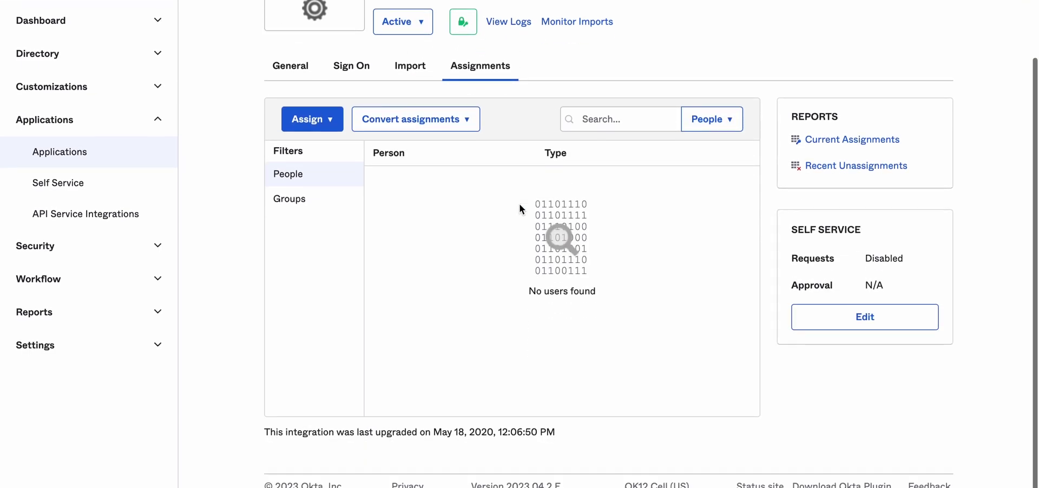
scroll(519, 209, "up", 2)
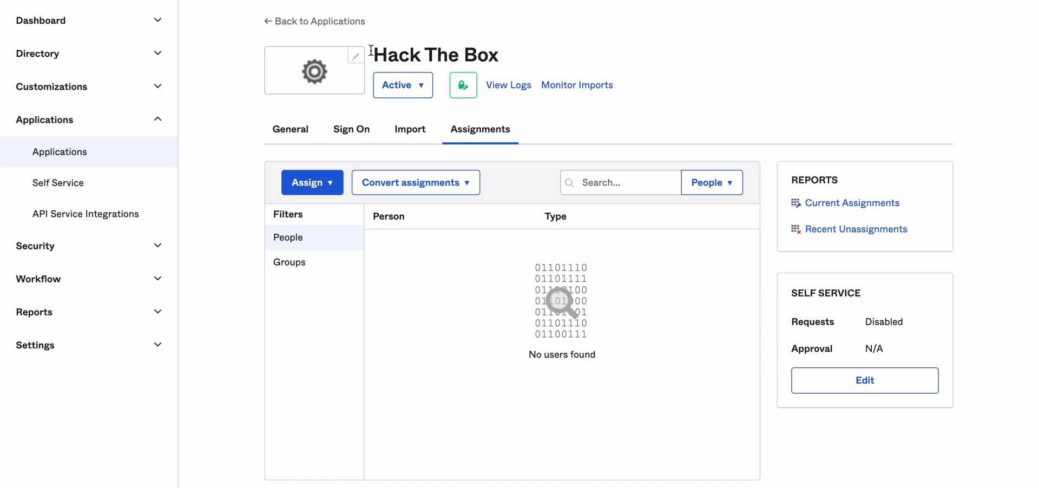
left_click(317, 130)
scroll(709, 261, "down", 5)
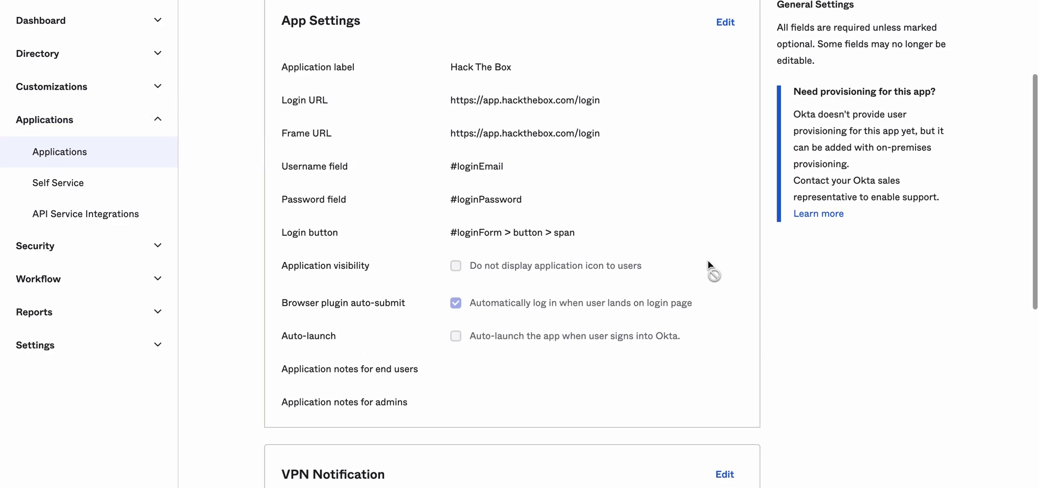
scroll(708, 261, "down", 2)
scroll(708, 261, "up", 8)
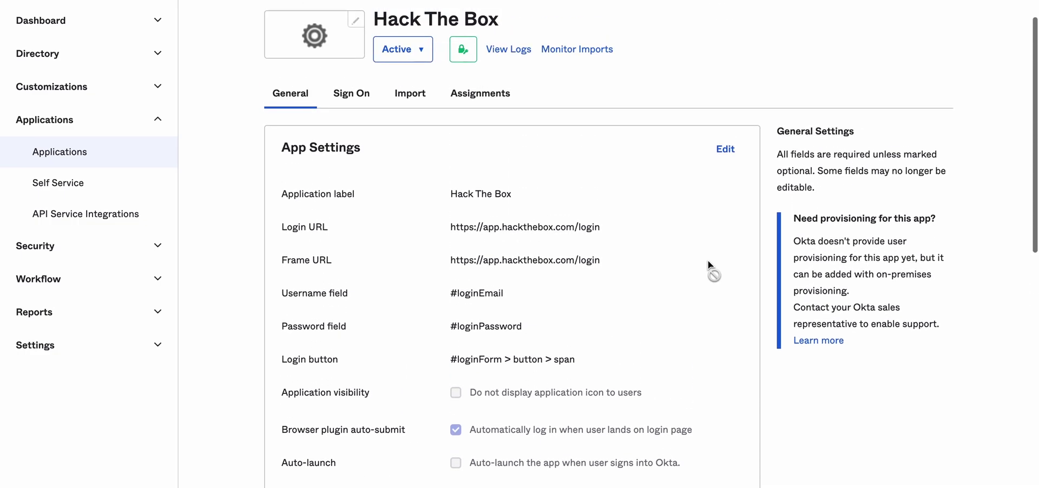
left_click(724, 145)
scroll(496, 138, "down", 2)
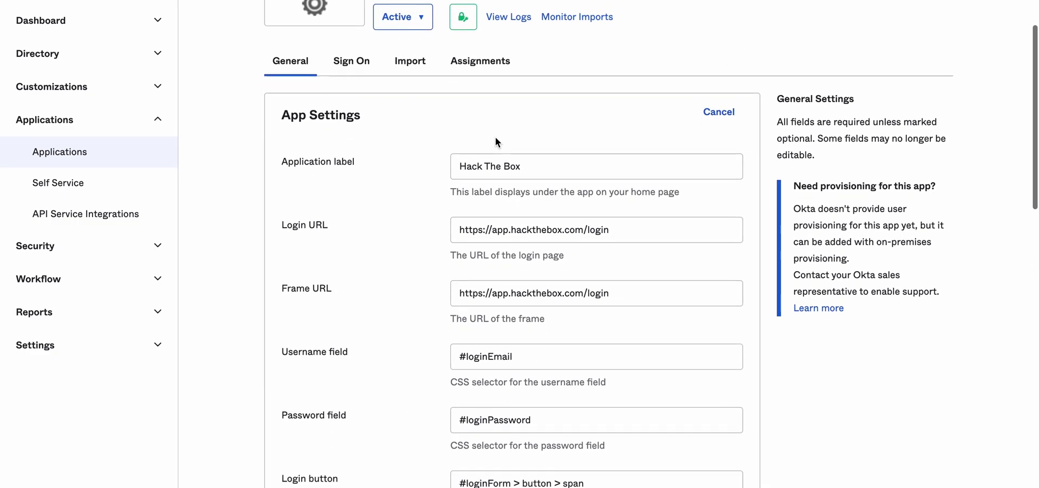
scroll(497, 139, "up", 2)
left_click(714, 149)
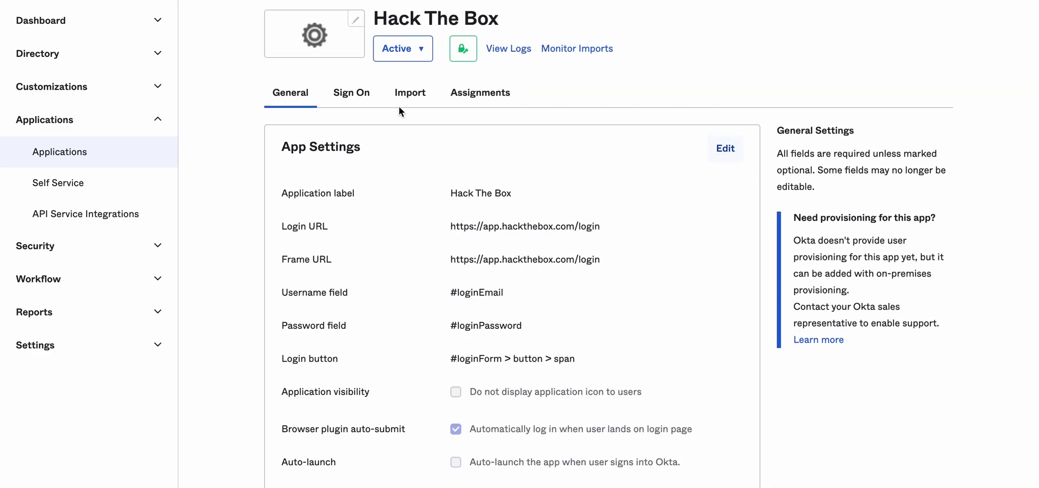
left_click(366, 99)
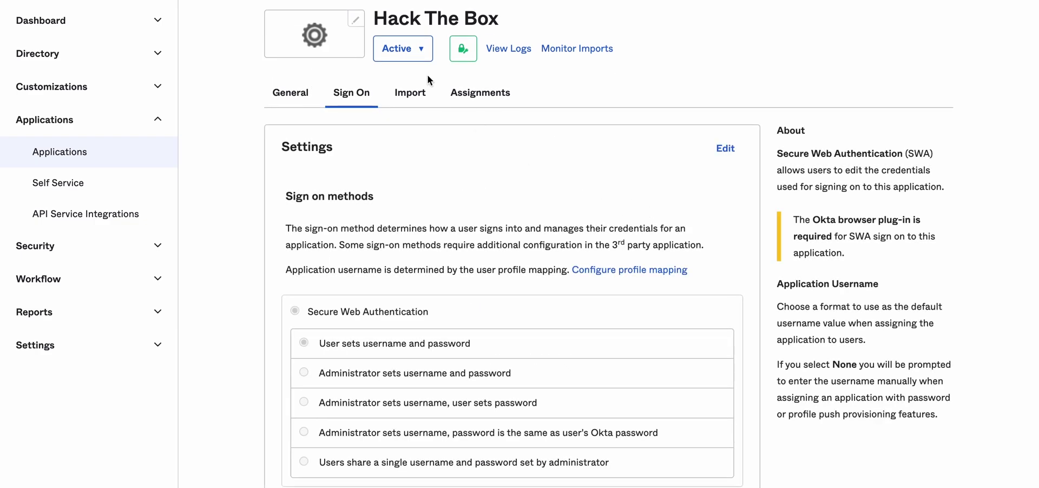
left_click(418, 98)
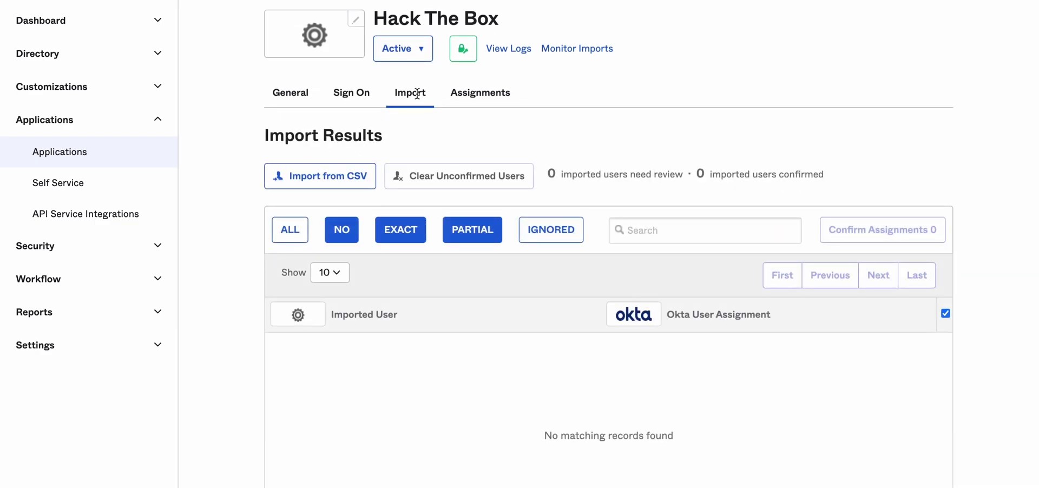
Step: Assign Hack The Box to Test User via a 'tes' people search, saving user-set credentials
left_click(479, 91)
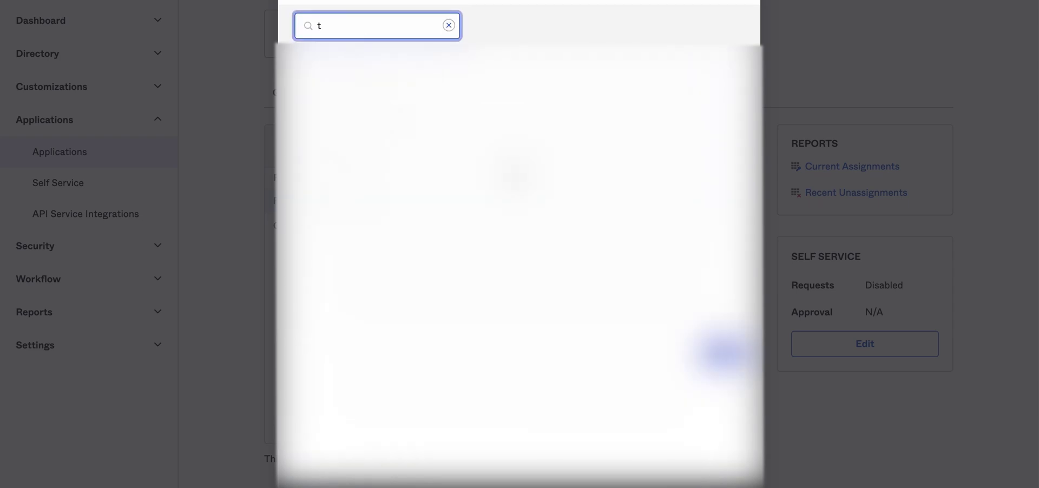
type("es")
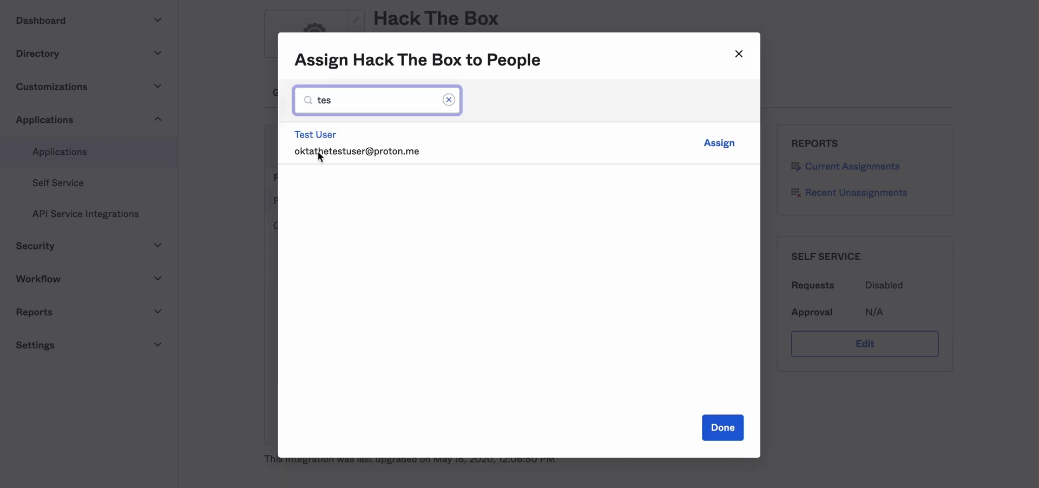
left_click(359, 137)
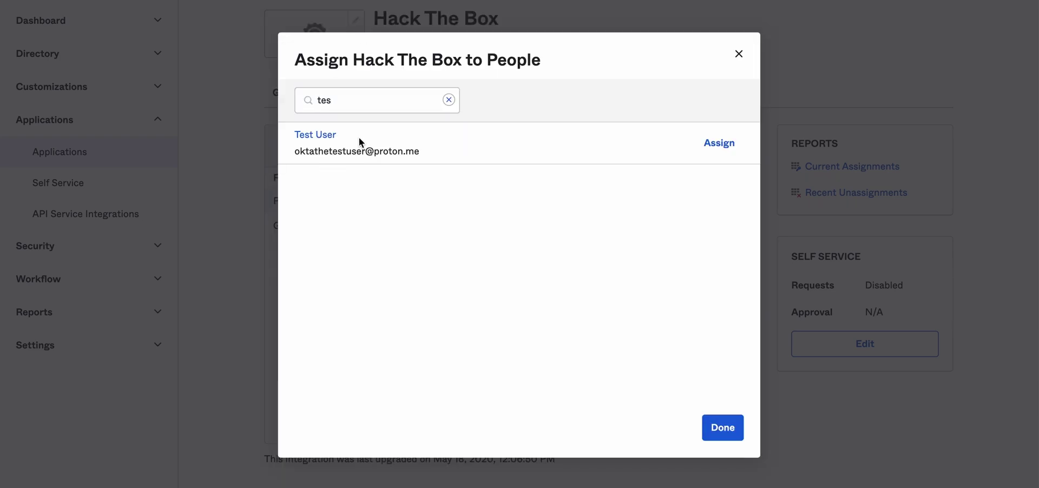
left_click(721, 145)
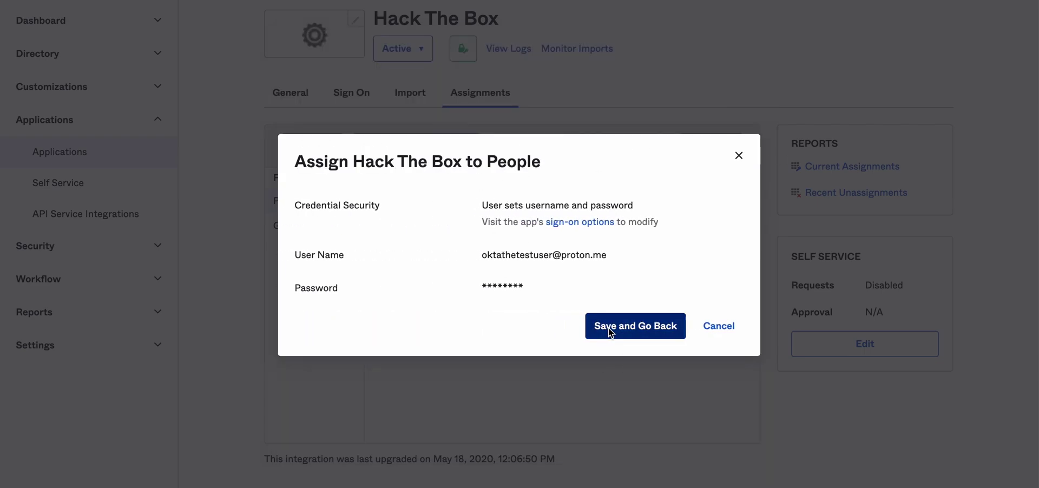
left_click(609, 327)
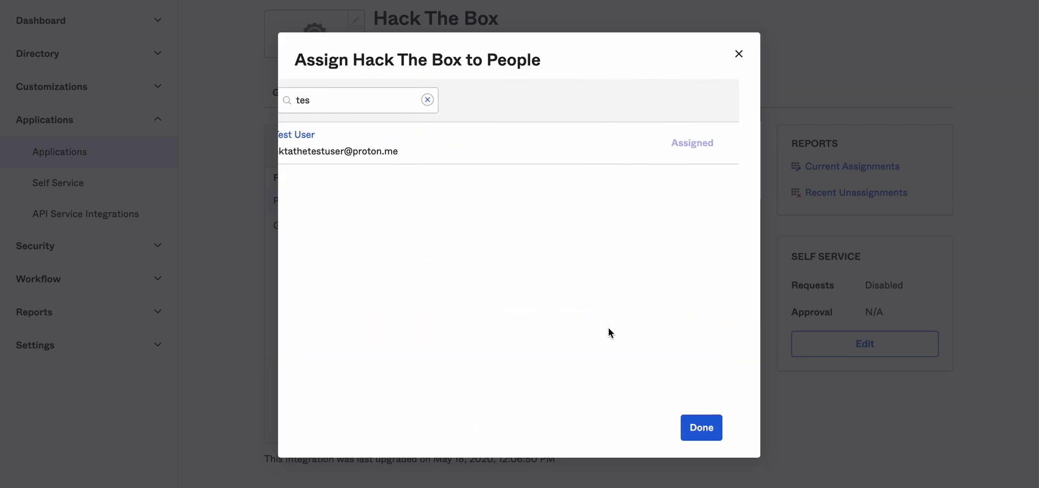
left_click(702, 427)
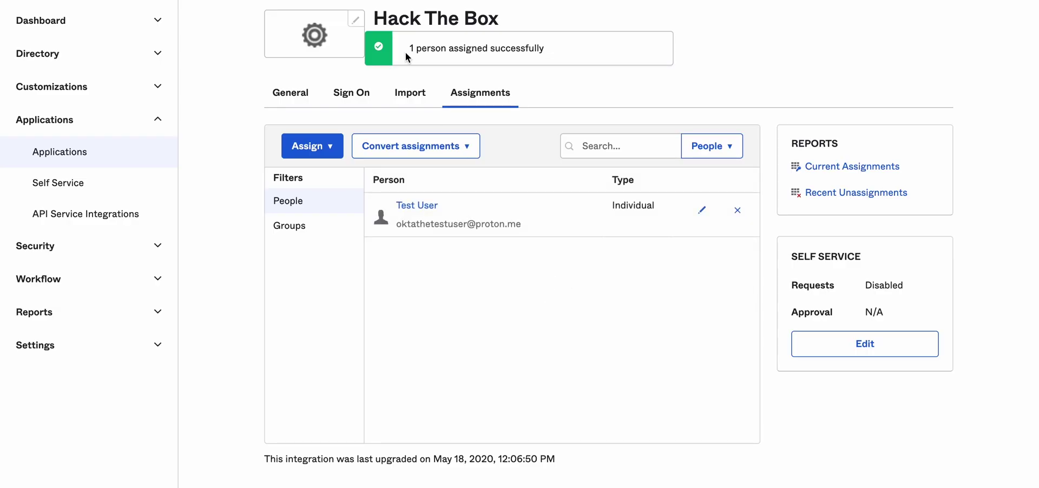
Step: Select Test User's e-mail address in the Assignments list
scroll(501, 250, "up", 1)
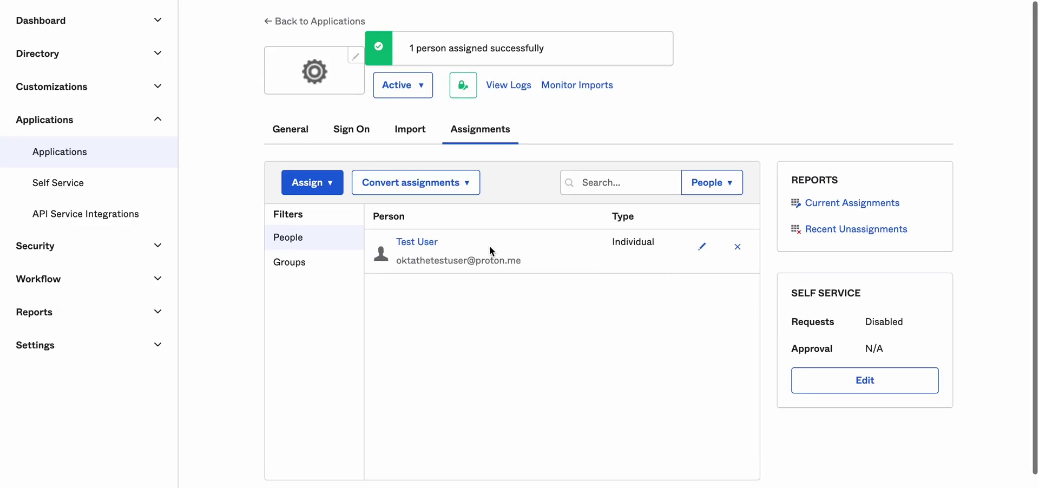
scroll(609, 127, "down", 1)
scroll(610, 127, "up", 1)
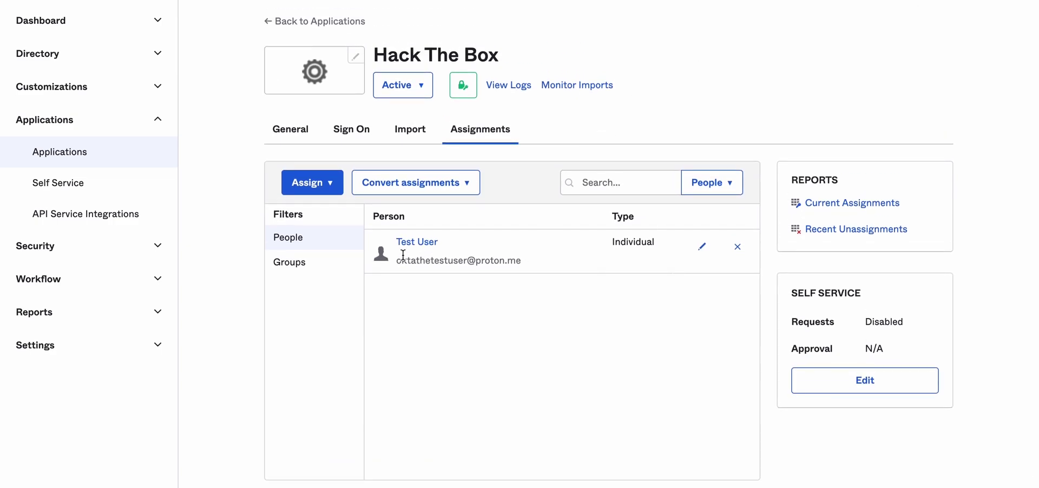
left_click_drag(399, 259, 565, 262)
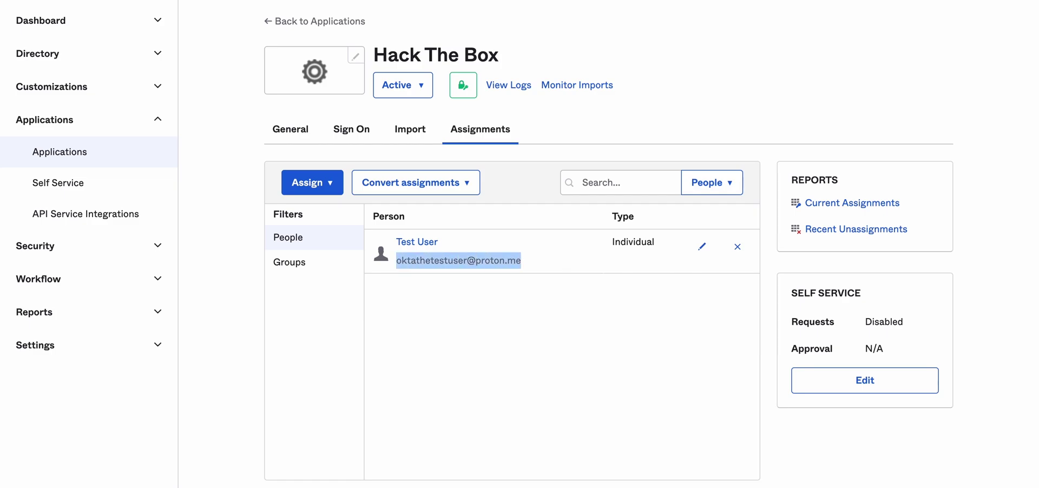
Step: Open the admin account menu to reach the end-user dashboard
left_click(852, 144)
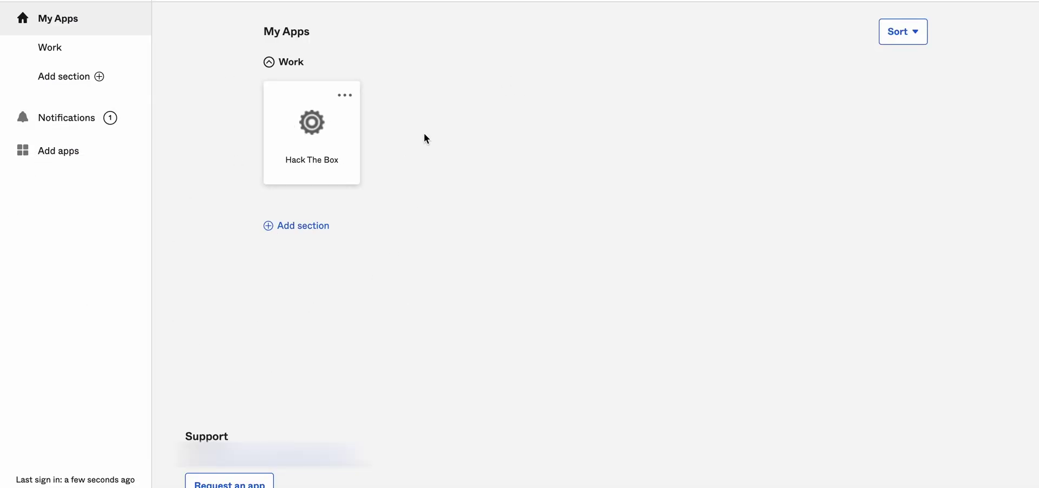